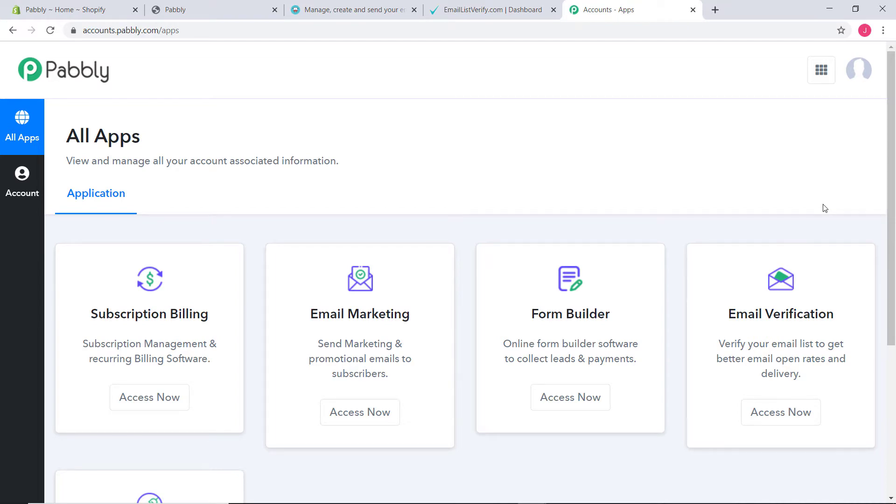
Launch Pabbly Connect from the apps list and start a new workflow from the dashboard.
scroll(816, 177, "down", 5)
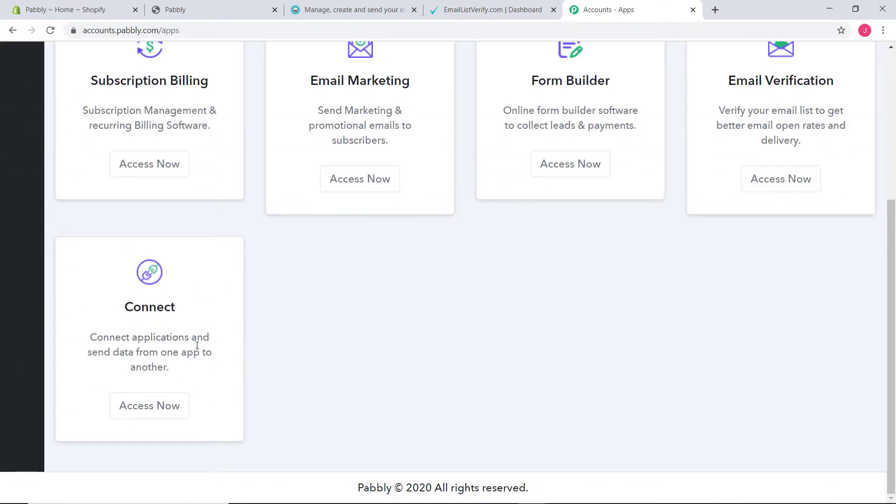
left_click(154, 405)
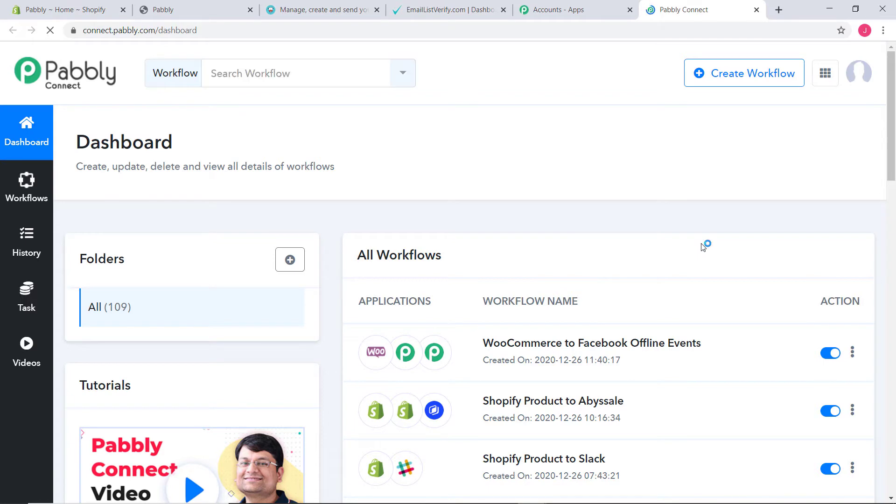
scroll(704, 245, "down", 5)
scroll(702, 247, "down", 3)
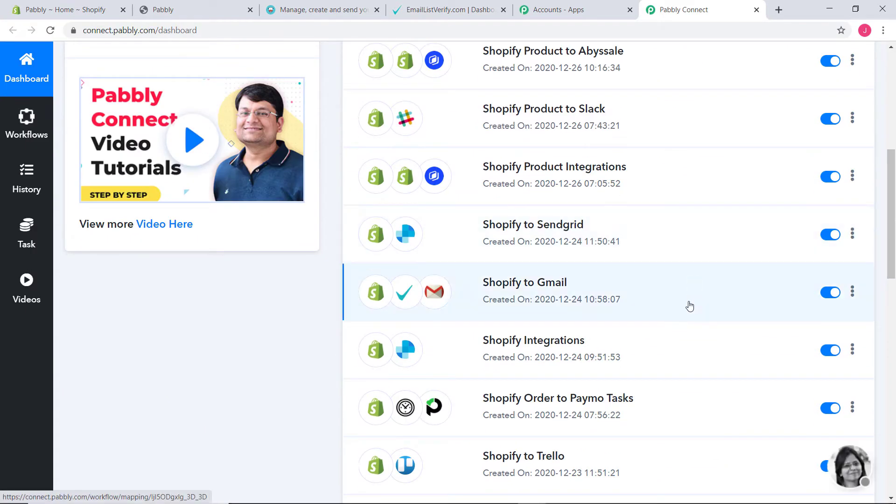
scroll(690, 306, "up", 8)
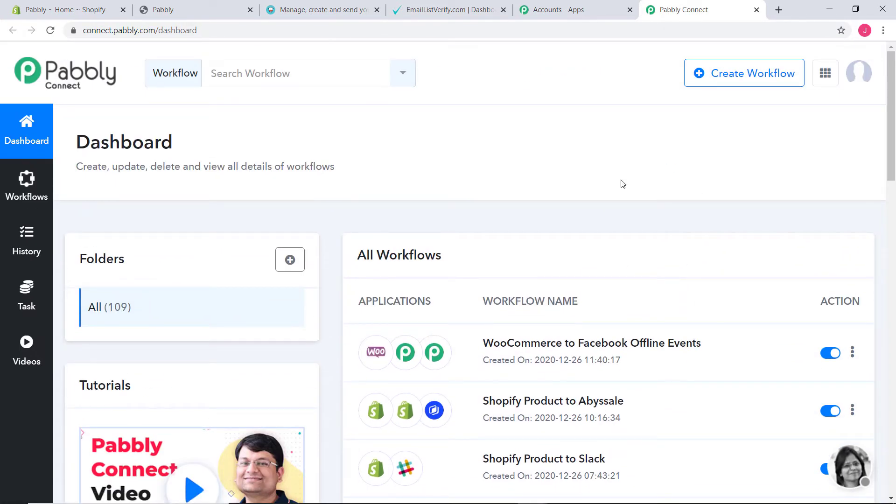
left_click(745, 71)
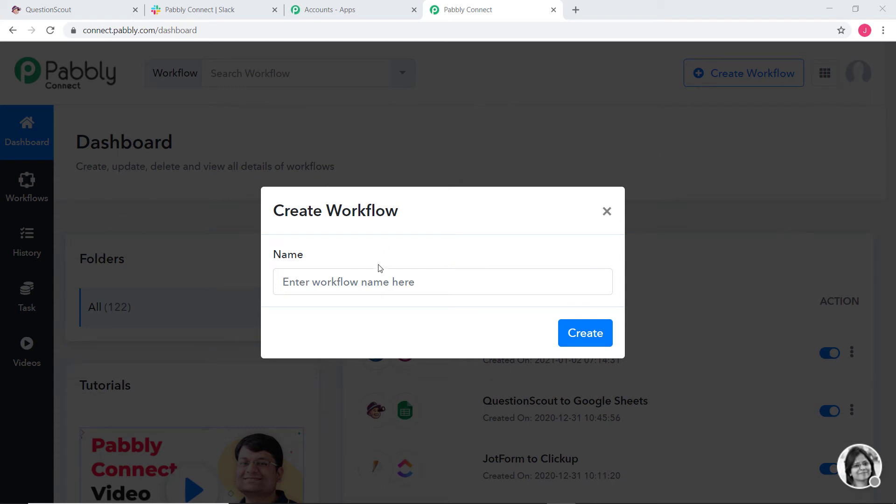
Create a workflow named 'QuestionScout to Slack'.
left_click(381, 280)
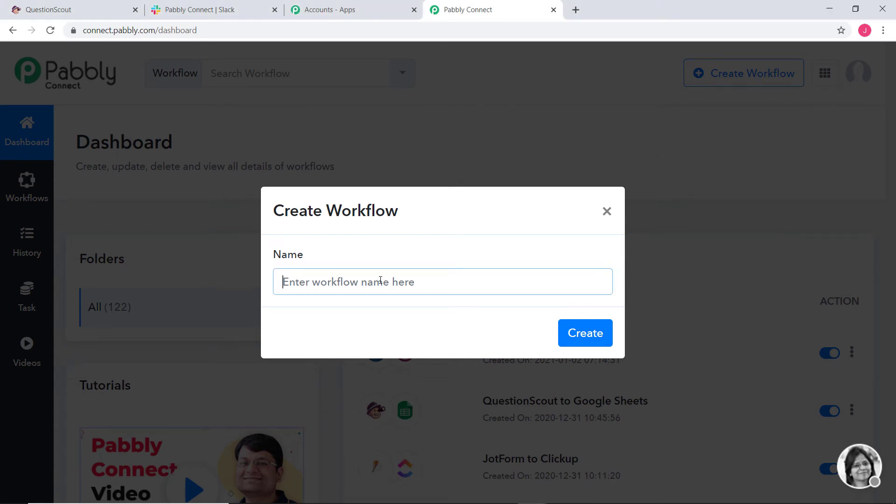
type("Ques")
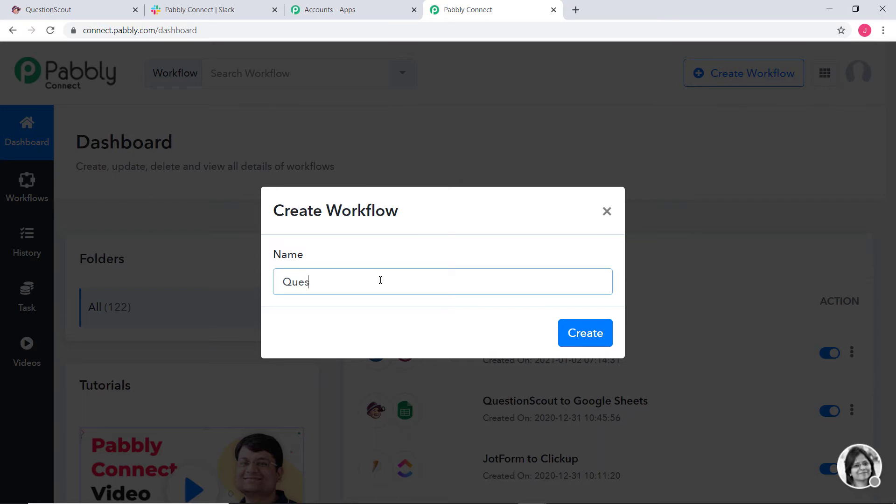
type("tionScout to ")
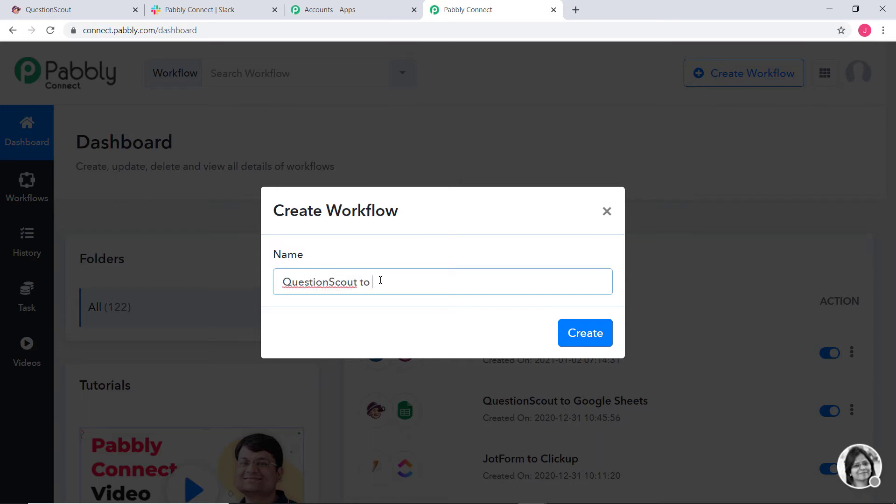
type("Slack")
left_click(586, 335)
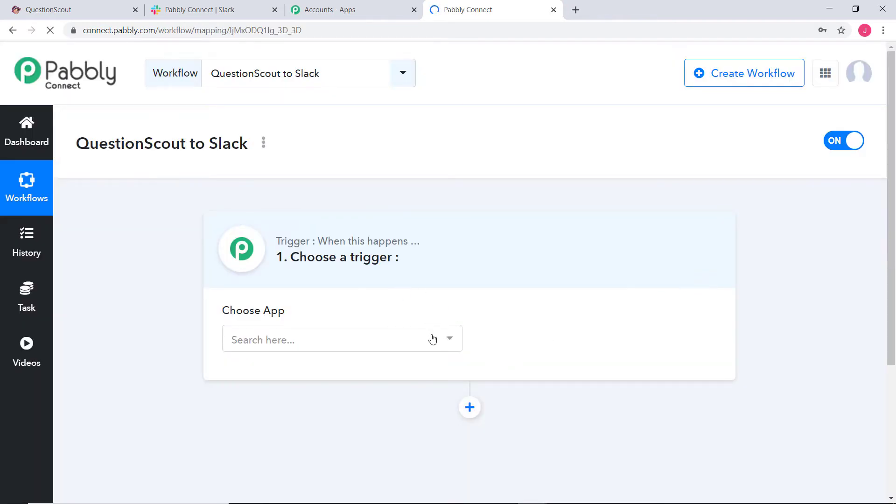
Set the trigger to QuestionScout with the New Submission event.
left_click(415, 337)
type("ques")
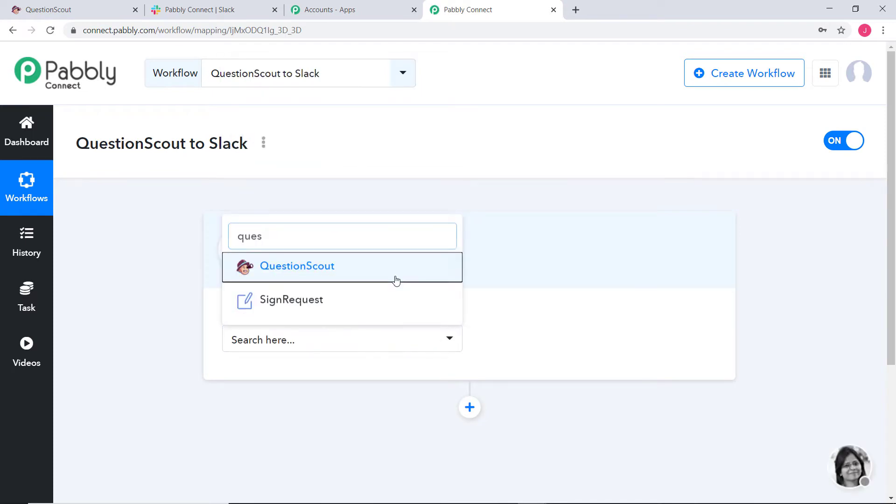
left_click(396, 280)
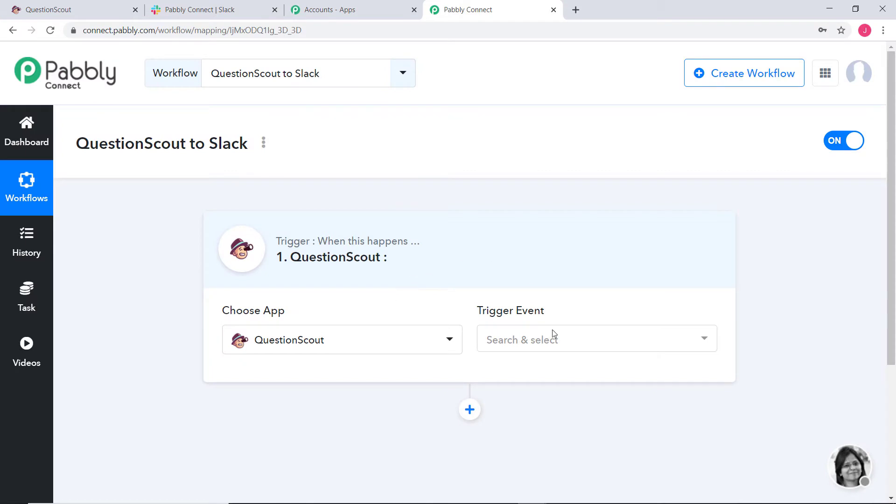
left_click(532, 344)
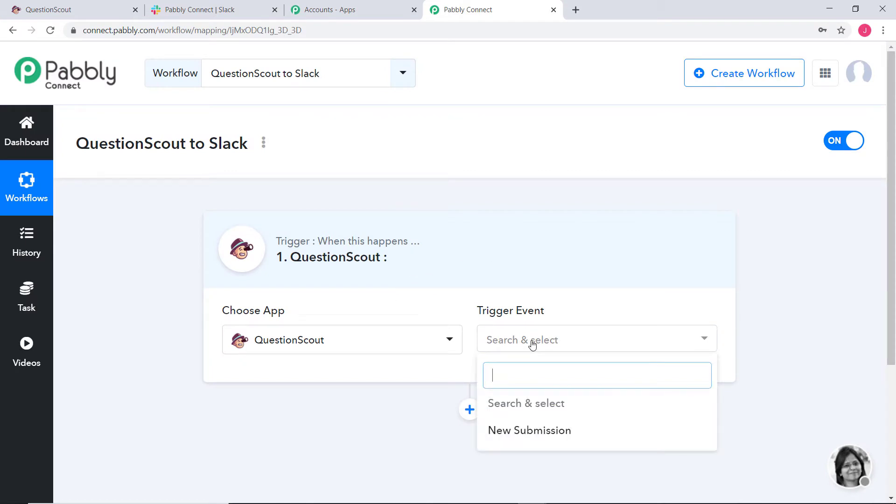
left_click(543, 435)
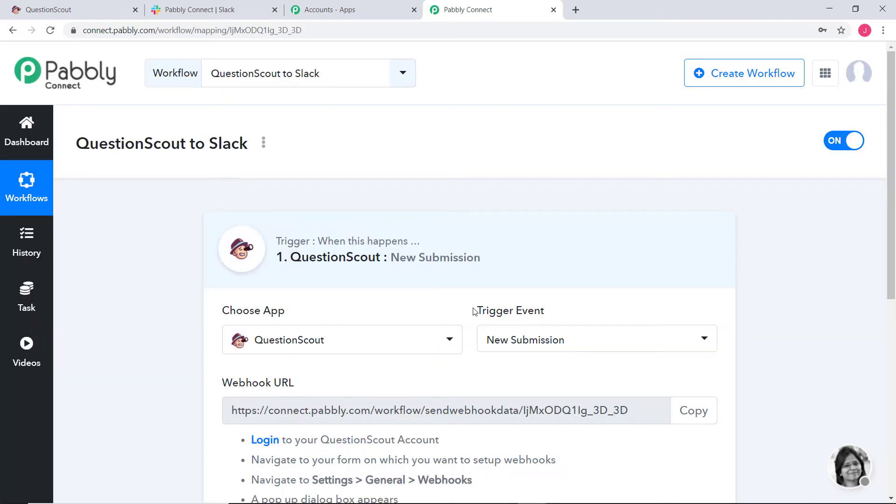
left_click_drag(472, 311, 548, 314)
Review the Webhook URL and its setup instructions, then go to the QuestionScout workspace.
left_click(602, 294)
scroll(703, 279, "down", 2)
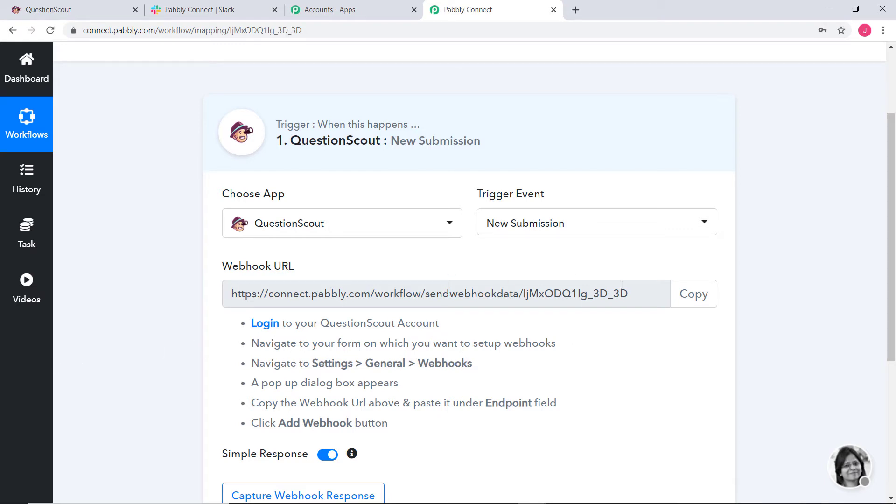
left_click_drag(221, 265, 295, 267)
left_click(286, 267)
left_click_drag(251, 323, 396, 422)
left_click(404, 423)
left_click(95, 11)
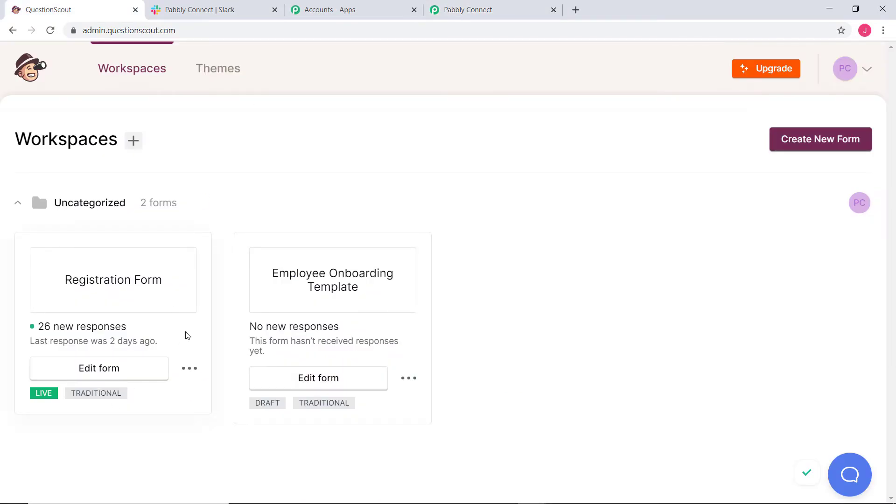
Open the Registration Form's settings and scroll to its Webhooks section.
left_click(106, 373)
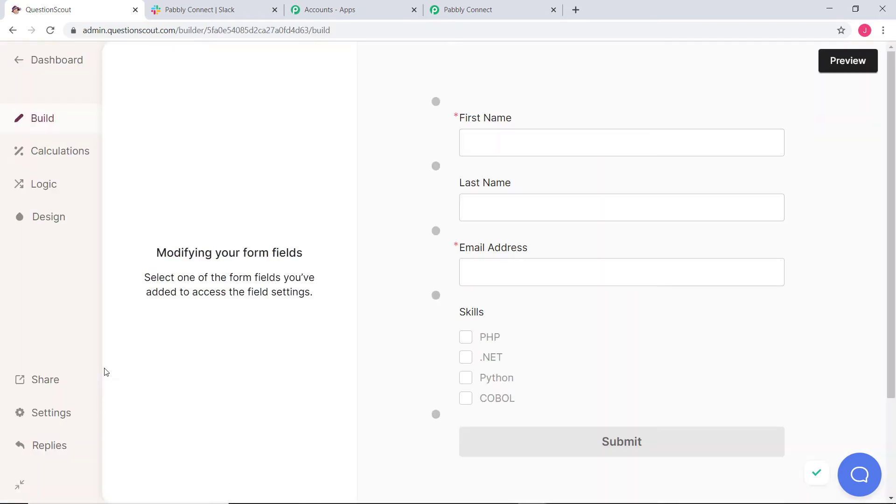
scroll(186, 182, "down", 3)
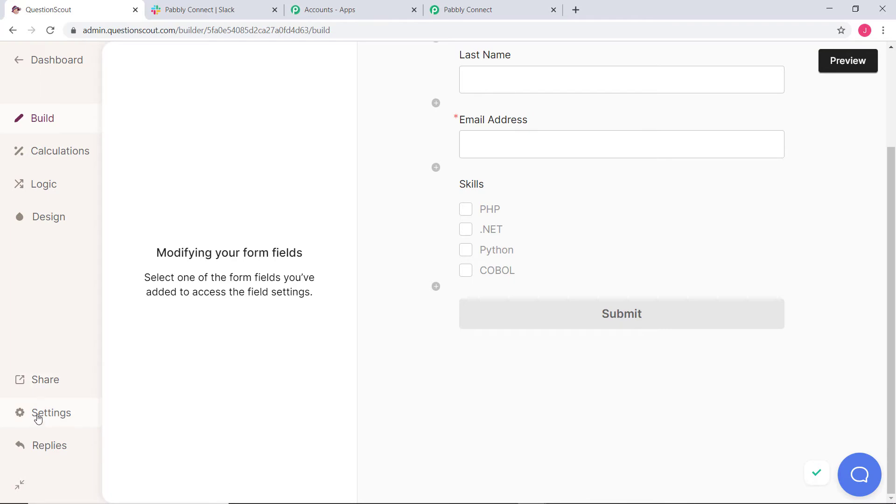
left_click(36, 415)
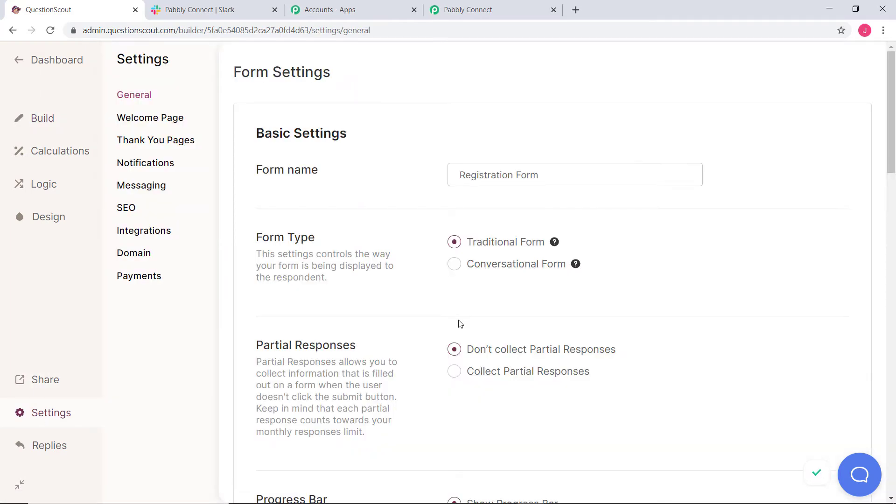
scroll(459, 323, "down", 10)
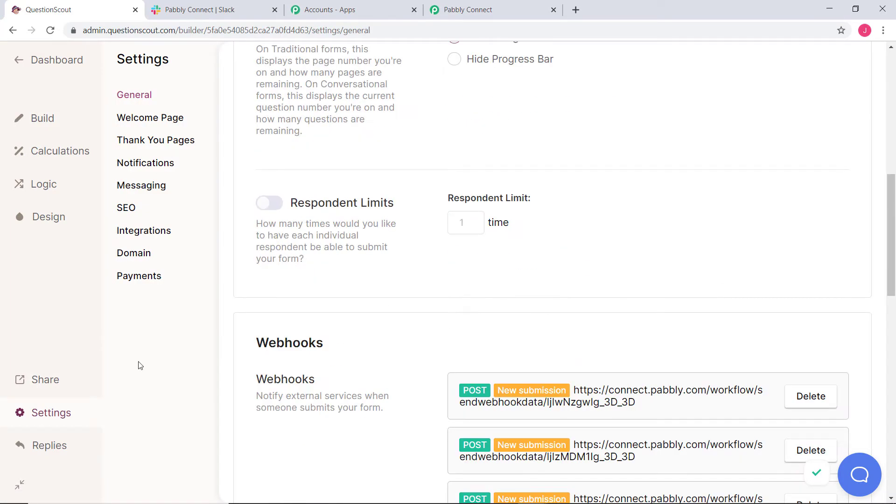
scroll(354, 280, "down", 5)
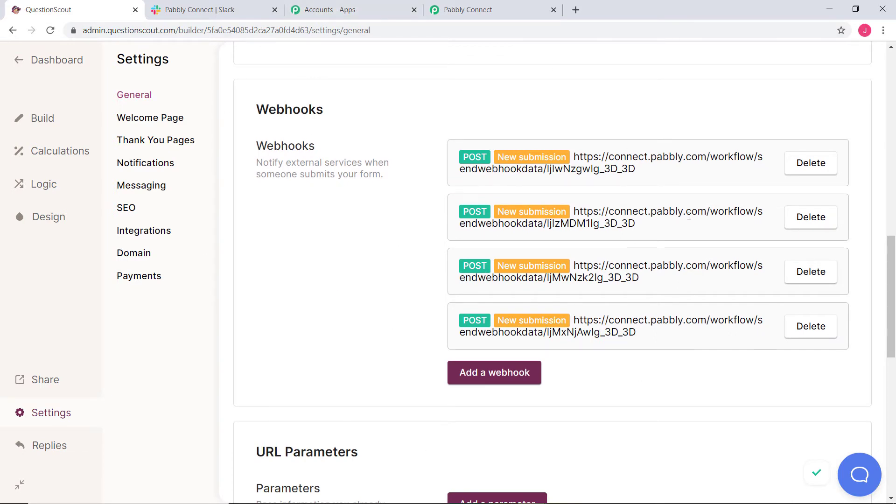
Copy the Pabbly workflow's webhook URL and begin adding a webhook in QuestionScout.
left_click(504, 8)
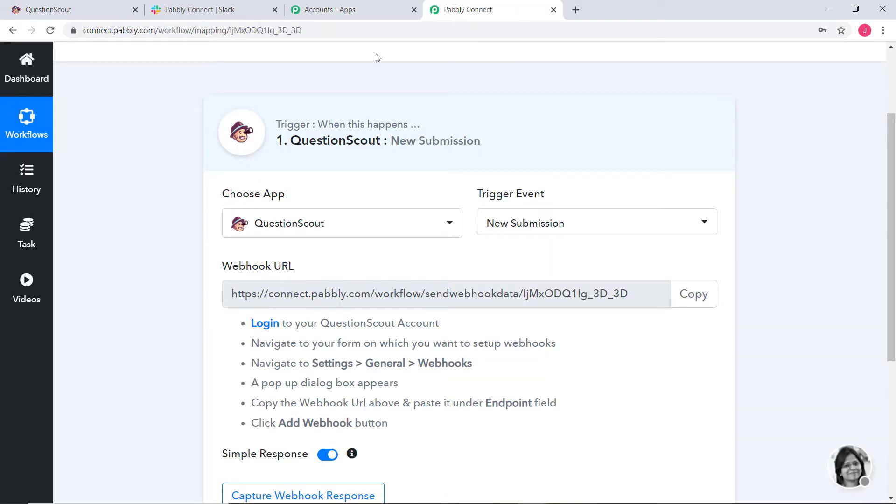
left_click(693, 294)
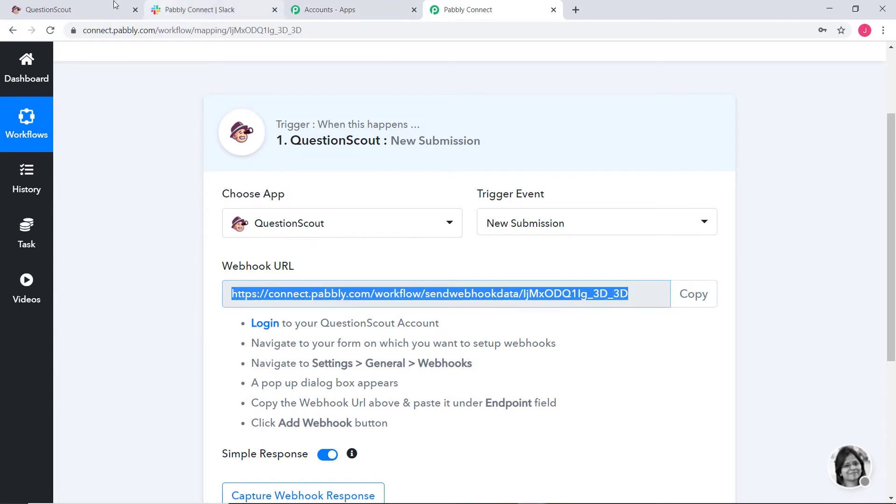
left_click(91, 13)
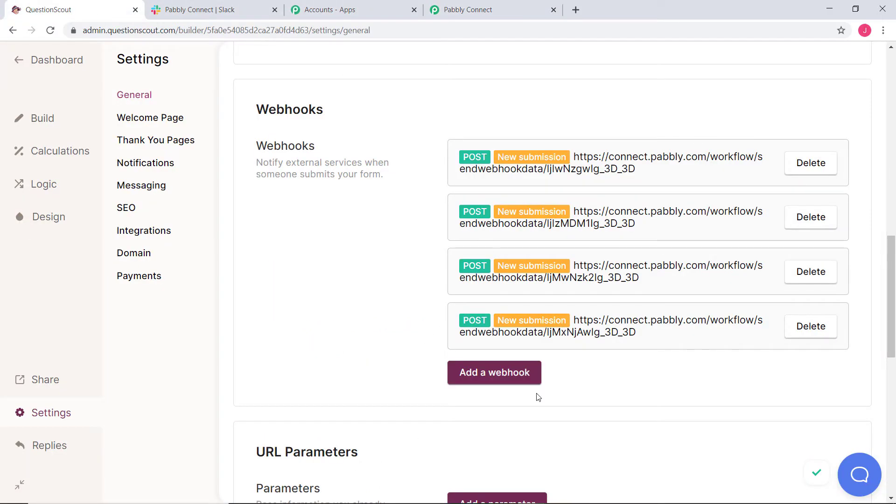
left_click(498, 371)
Add a New submission webhook whose endpoint is the pasted Pabbly Connect URL.
left_click(327, 250)
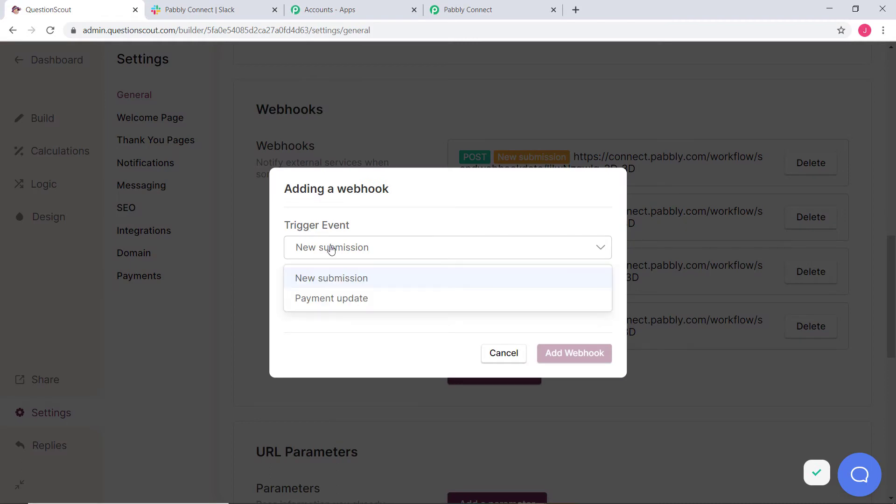
left_click(333, 278)
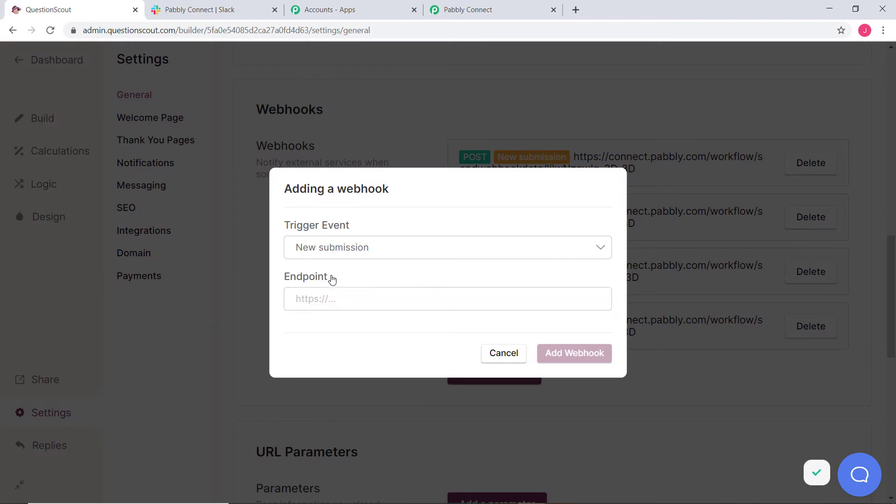
right_click(326, 299)
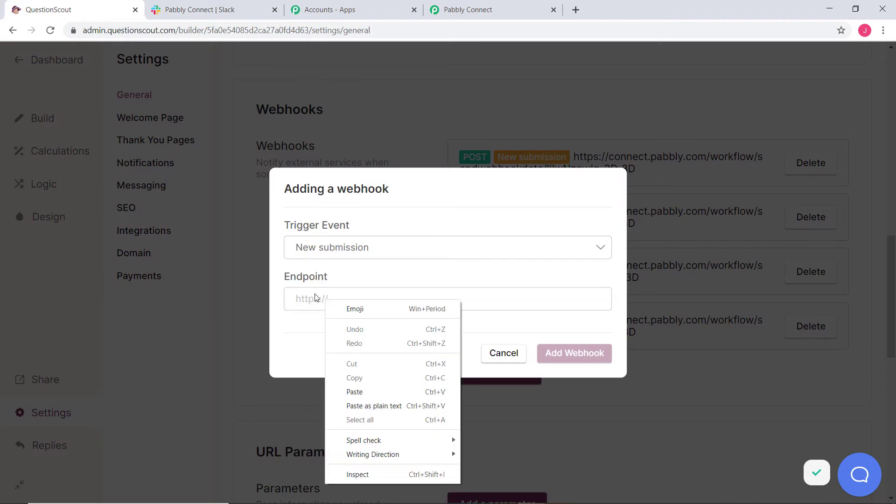
left_click(374, 390)
left_click(557, 356)
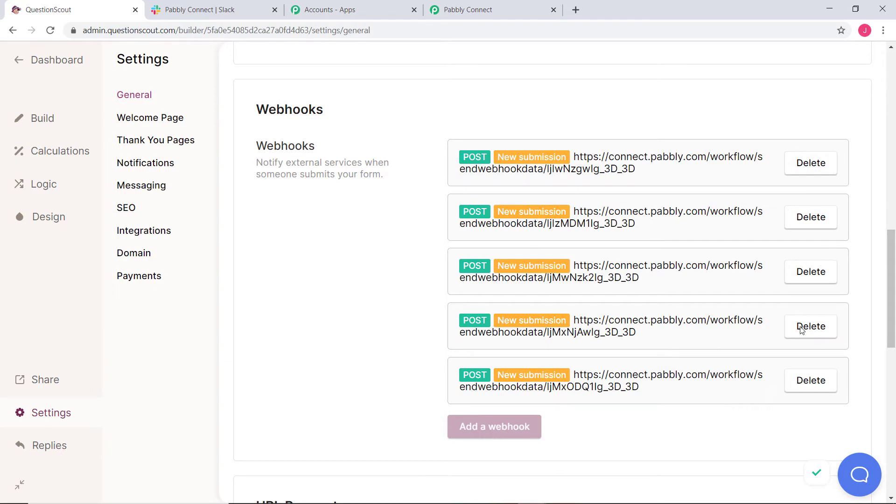
left_click(501, 9)
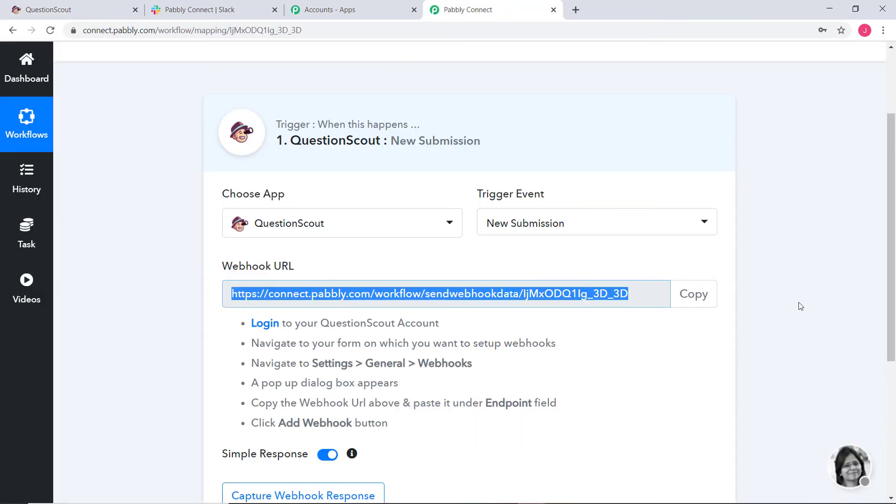
Start capturing the webhook response, then copy the form's access link from Publish Form.
scroll(728, 290, "down", 3)
left_click(300, 380)
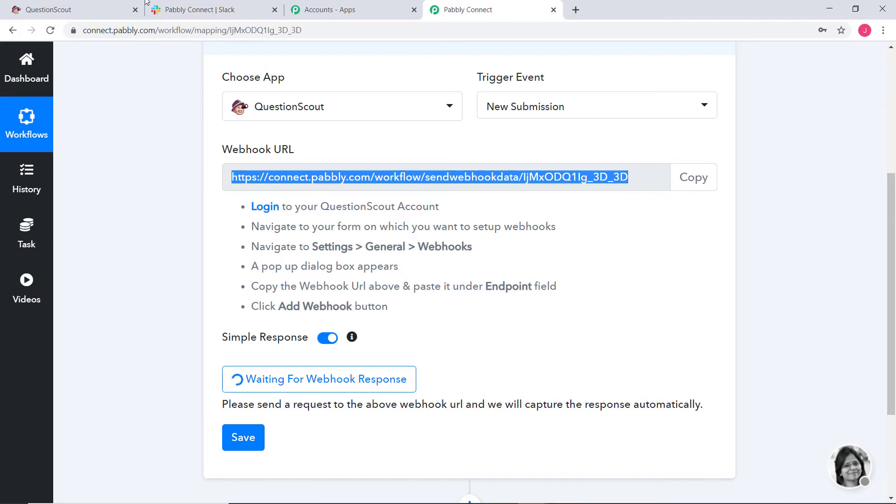
left_click(107, 15)
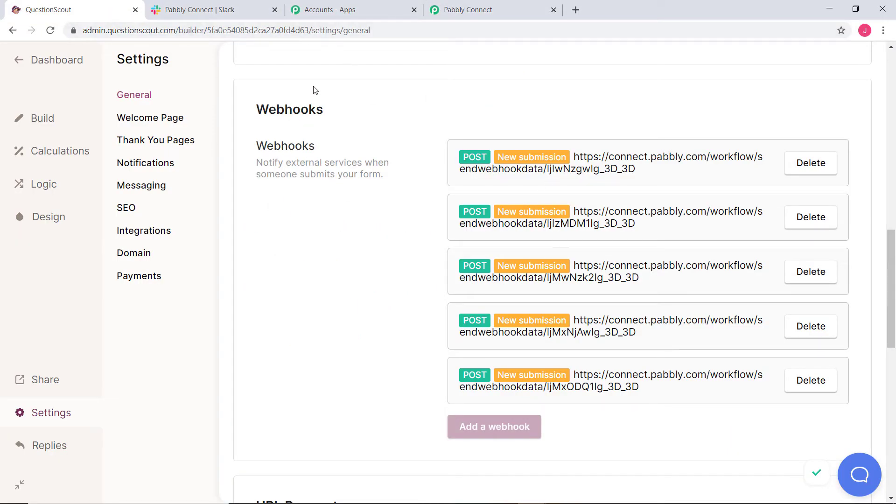
left_click(34, 380)
left_click(475, 376)
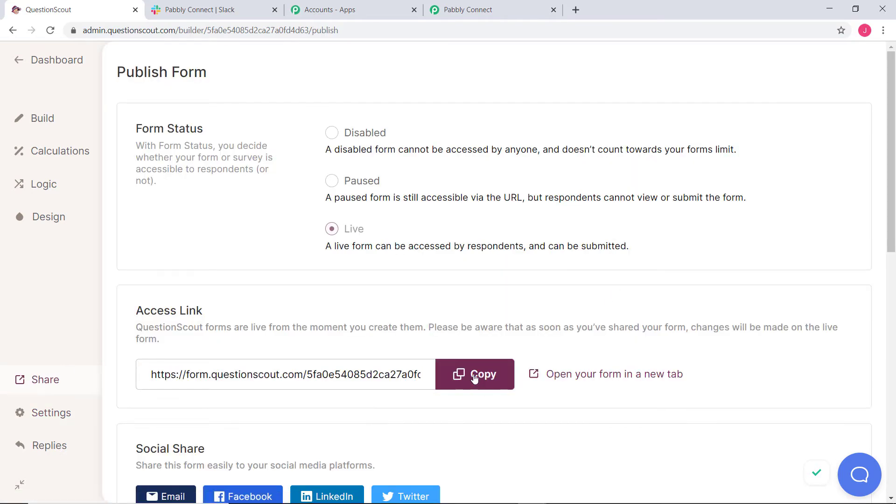
Load the copied form link in a new browser tab.
left_click(576, 10)
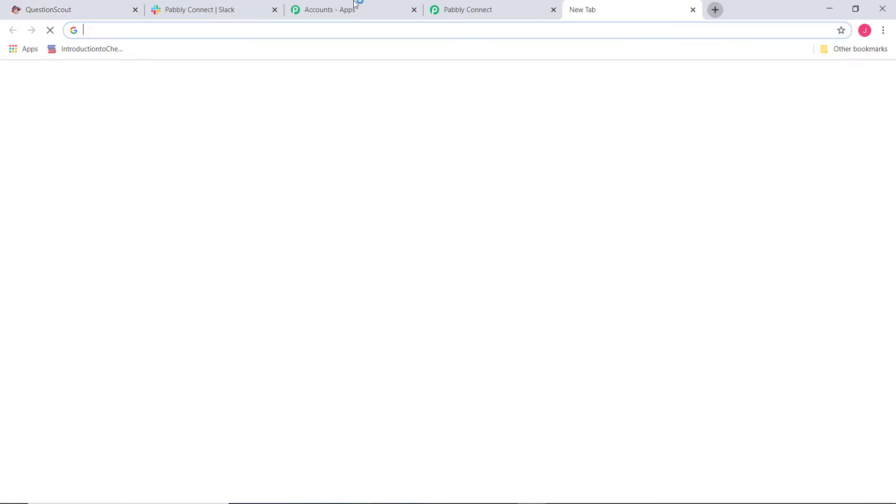
right_click(336, 31)
left_click(390, 106)
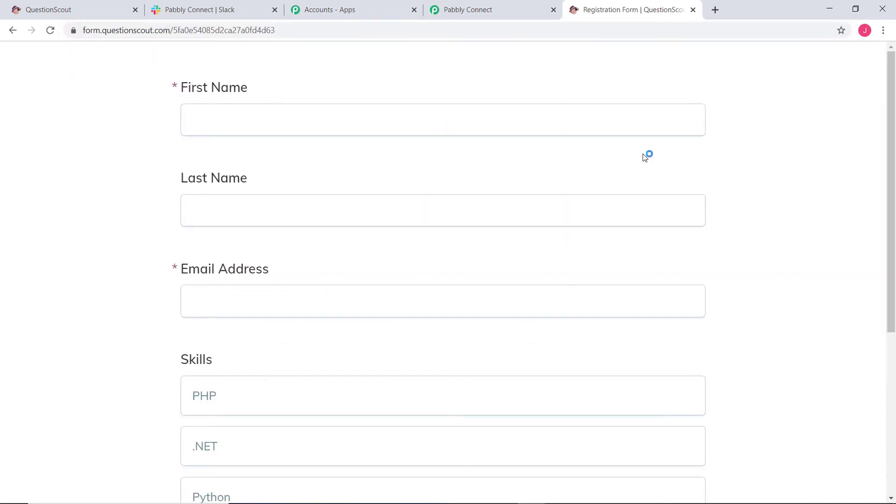
Fill in a test first name, last name and email address, then submit the form.
left_click(306, 122)
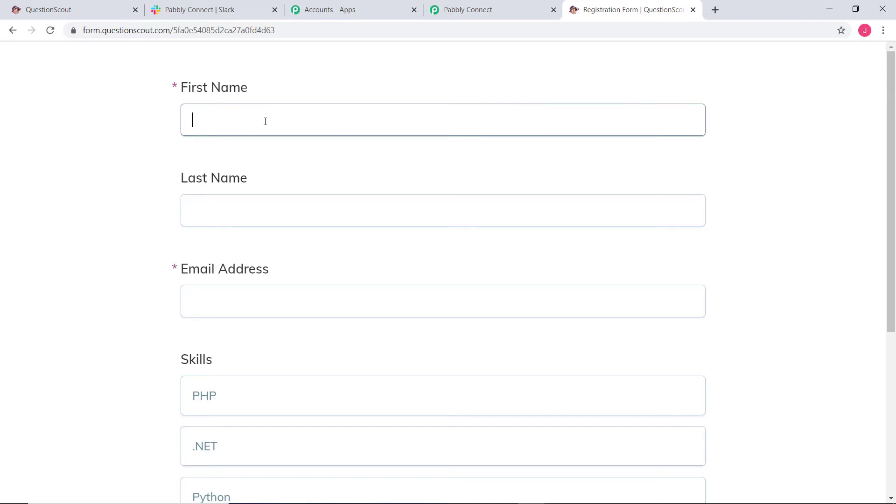
left_click(297, 212)
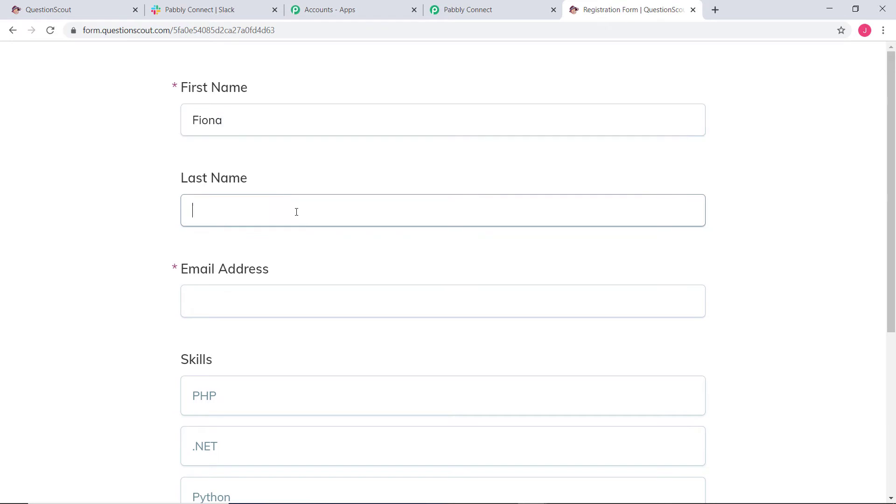
left_click(280, 293)
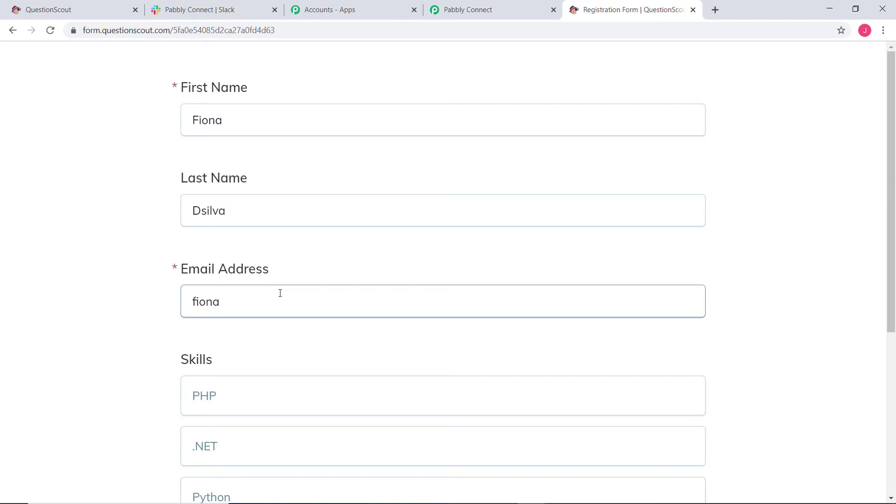
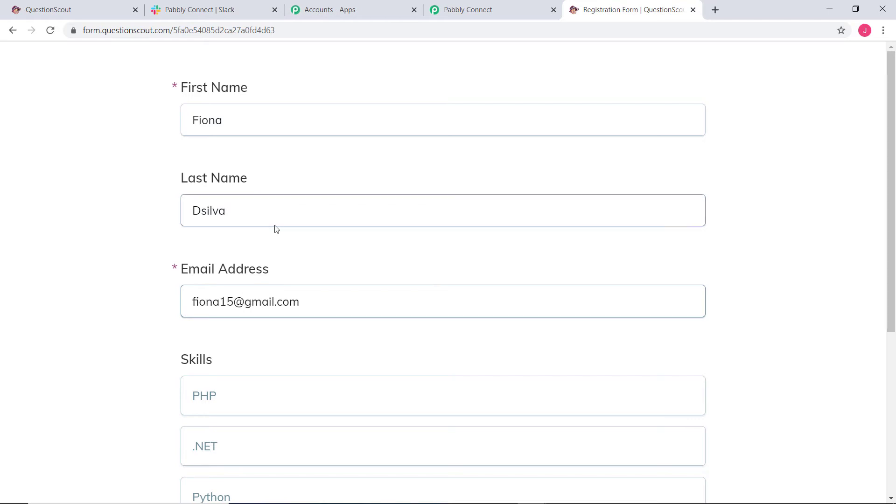
scroll(274, 228, "down", 5)
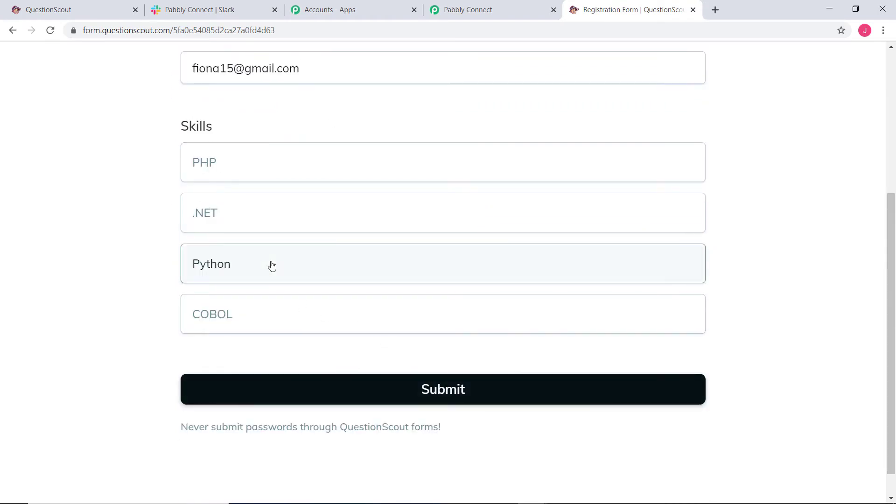
left_click(489, 390)
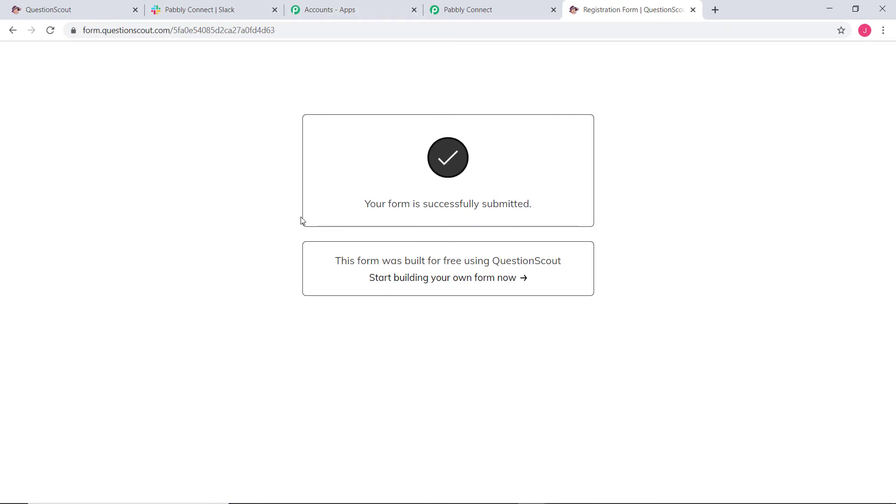
Check the captured response fields, including name, email and Skills: Python, and save the trigger.
left_click(480, 9)
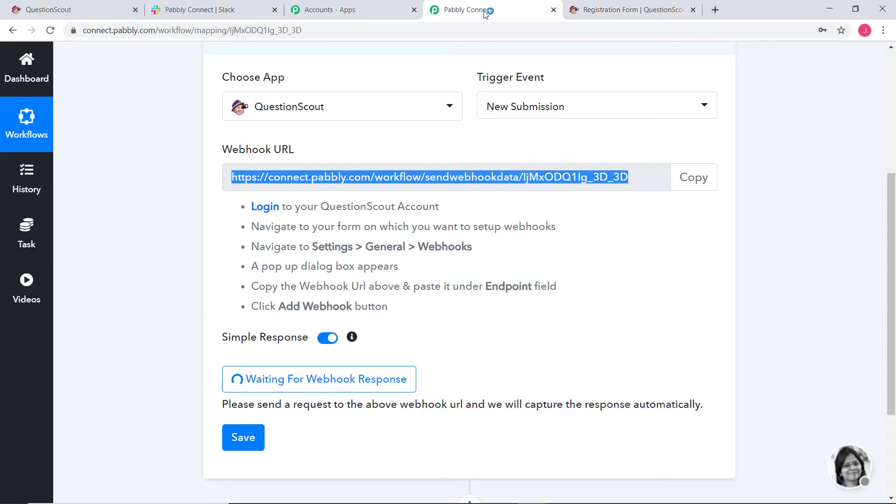
scroll(779, 272, "down", 7)
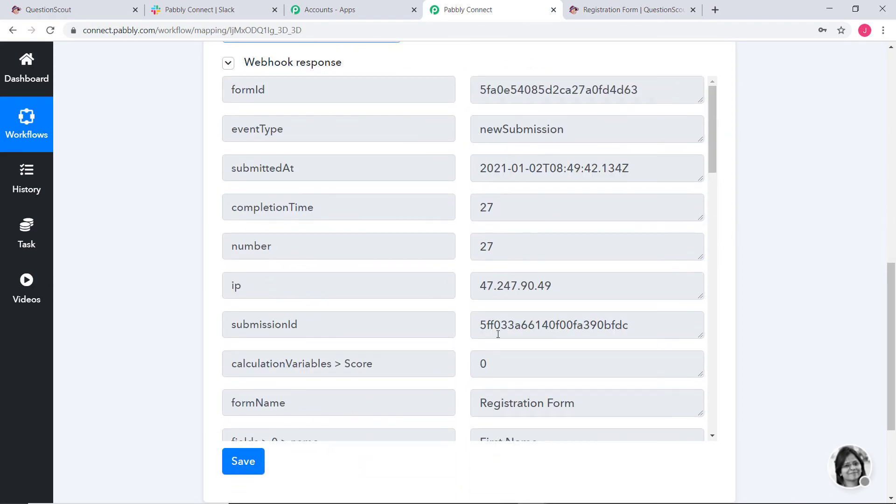
scroll(527, 285, "down", 8)
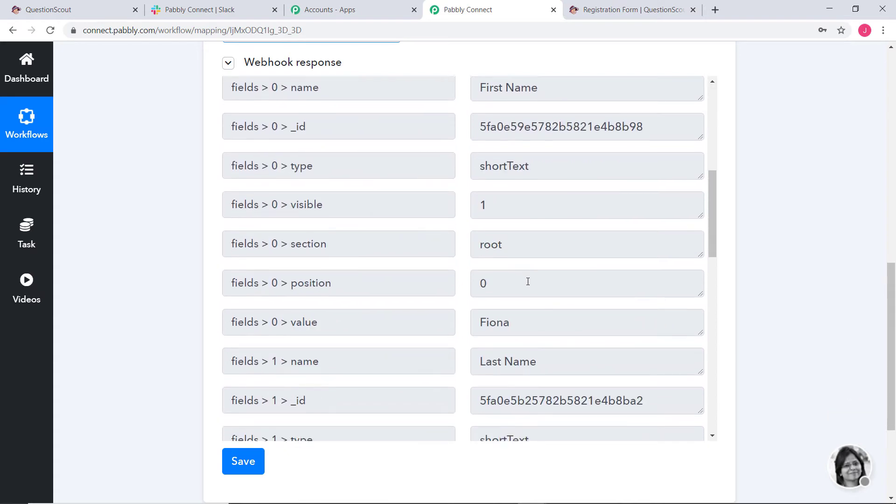
scroll(527, 281, "down", 3)
left_click(517, 210)
double_click(520, 210)
left_click(520, 210)
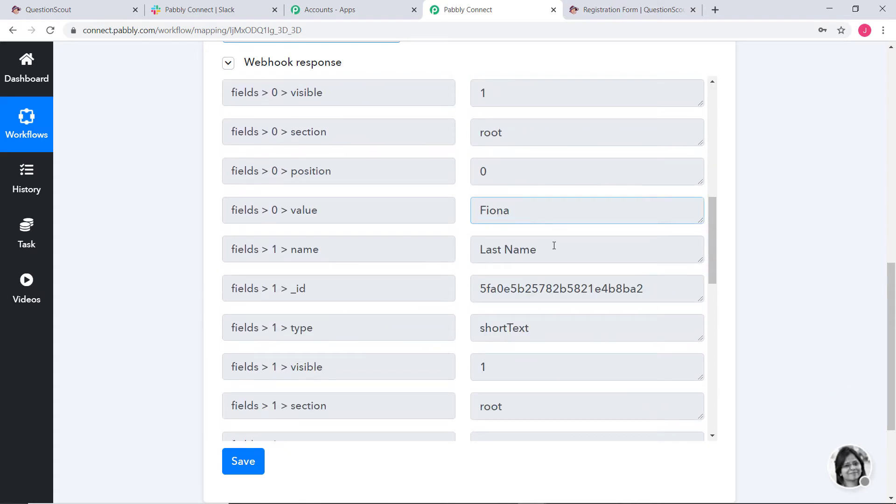
scroll(554, 245, "down", 9)
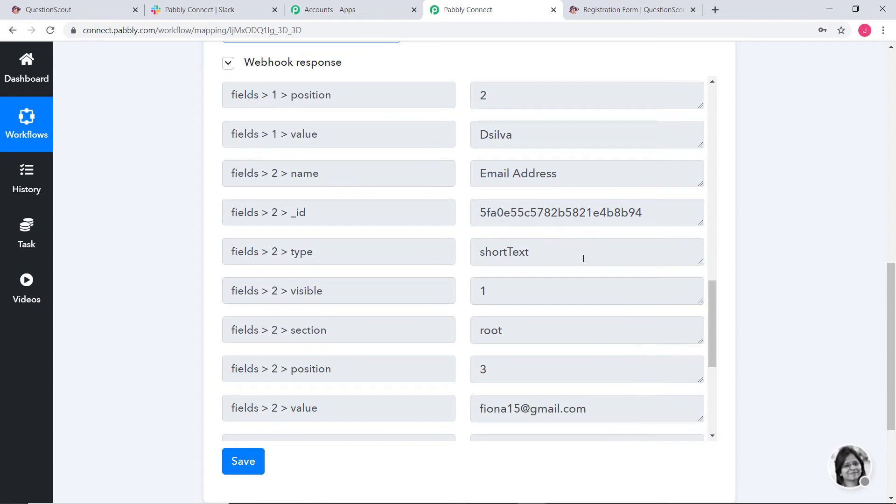
scroll(583, 258, "down", 10)
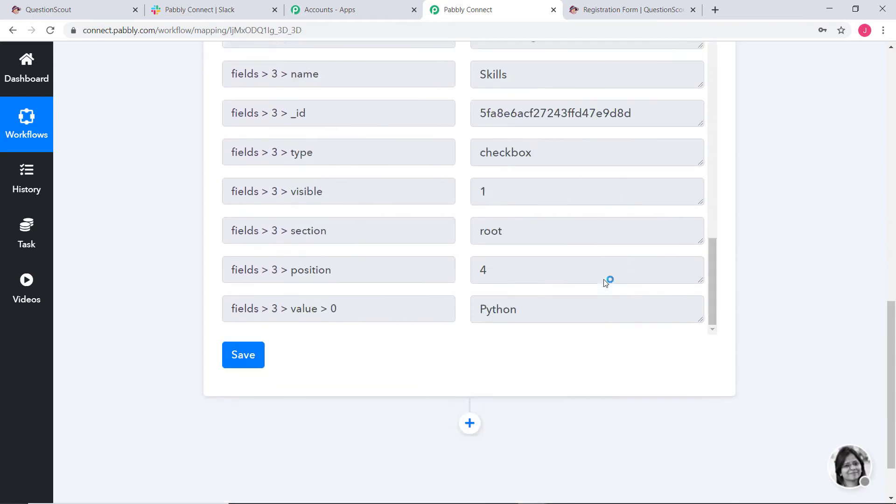
scroll(605, 283, "down", 2)
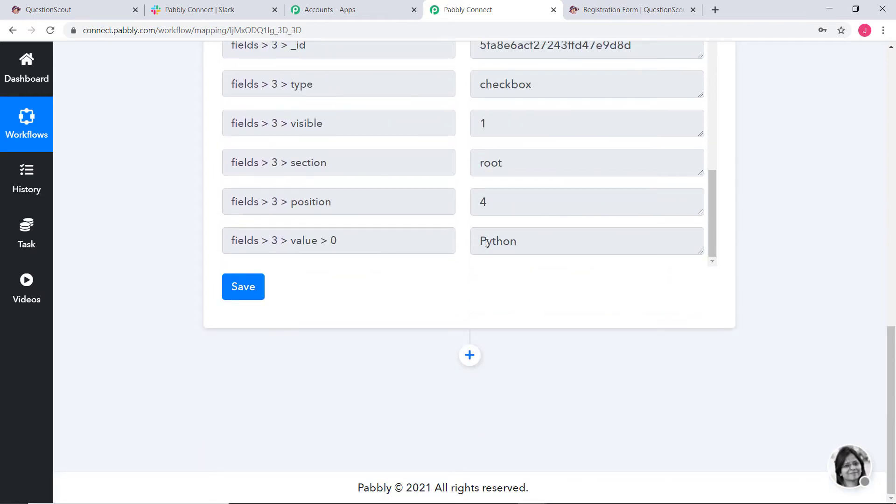
left_click(252, 290)
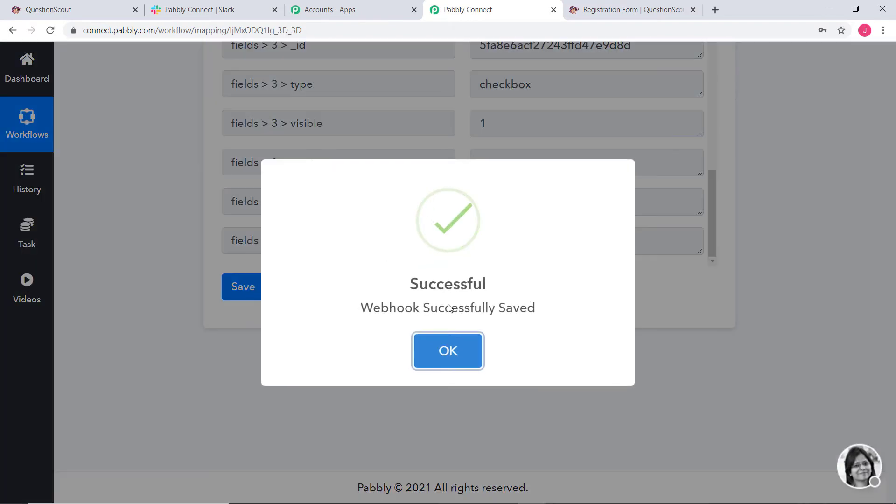
left_click(444, 351)
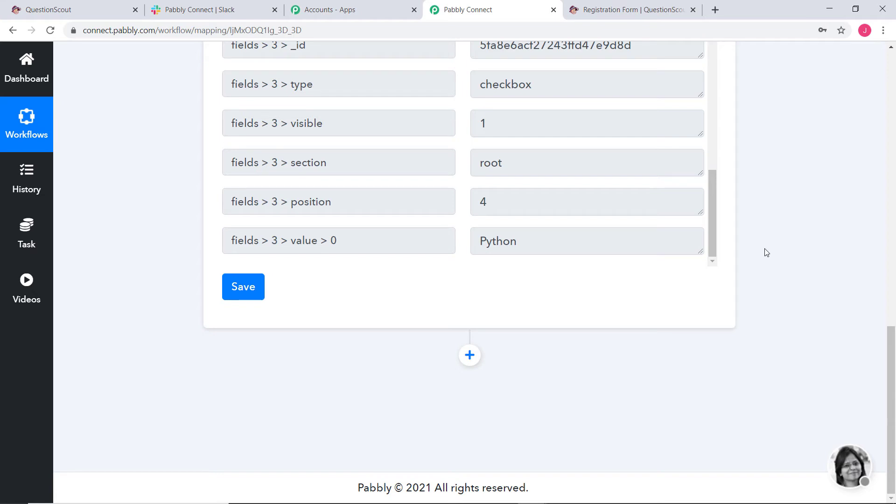
Add a Slack action using Send Channel Message (without Image) and begin connecting a Slack account.
left_click(469, 353)
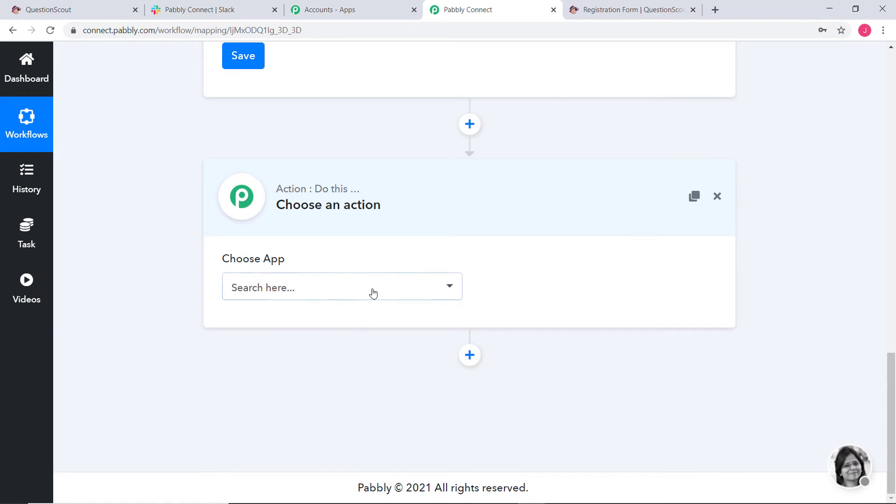
left_click(371, 290)
type("sla")
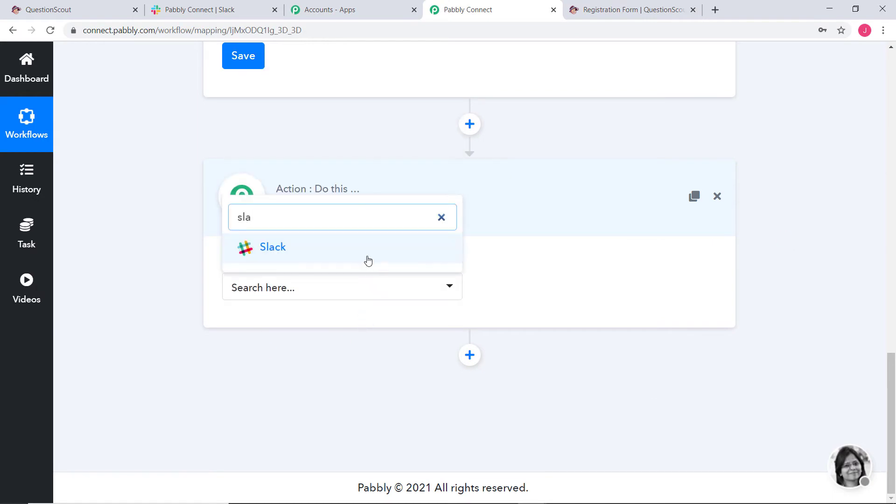
left_click(367, 259)
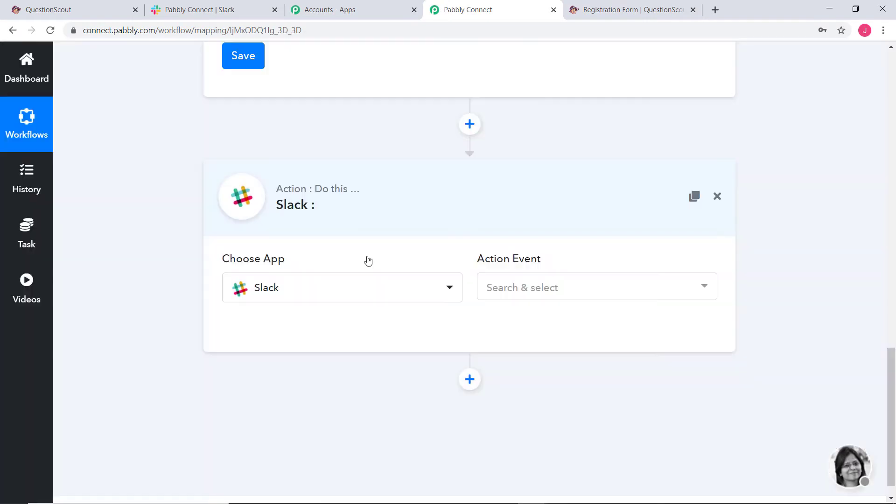
left_click(522, 288)
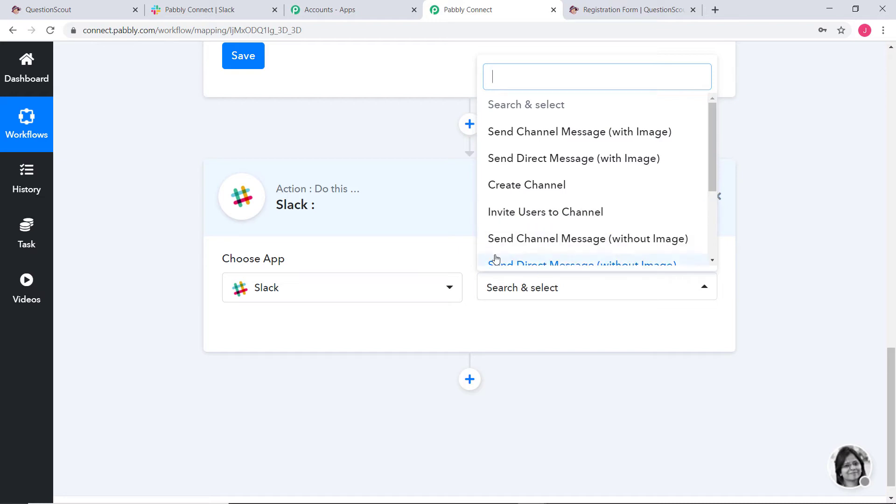
left_click(612, 242)
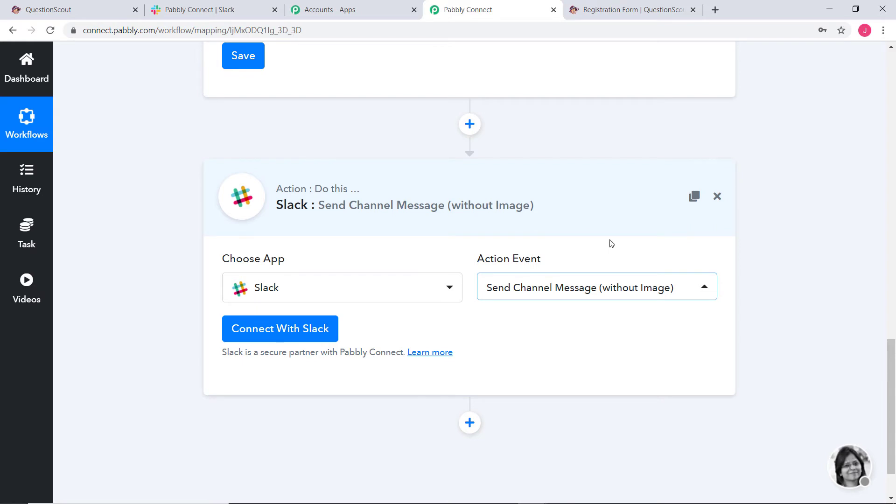
left_click(276, 330)
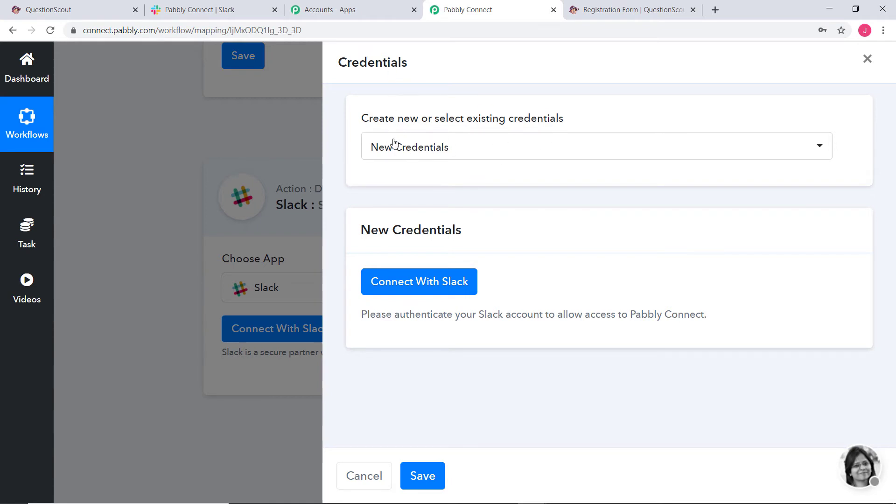
Authorize new Slack credentials, giving the step channel general with Plain Text message type.
left_click(480, 147)
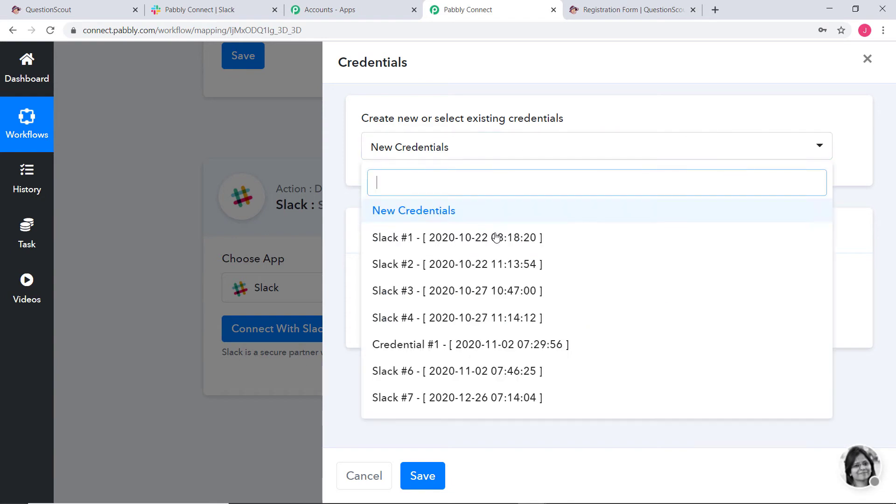
left_click(404, 211)
left_click(426, 280)
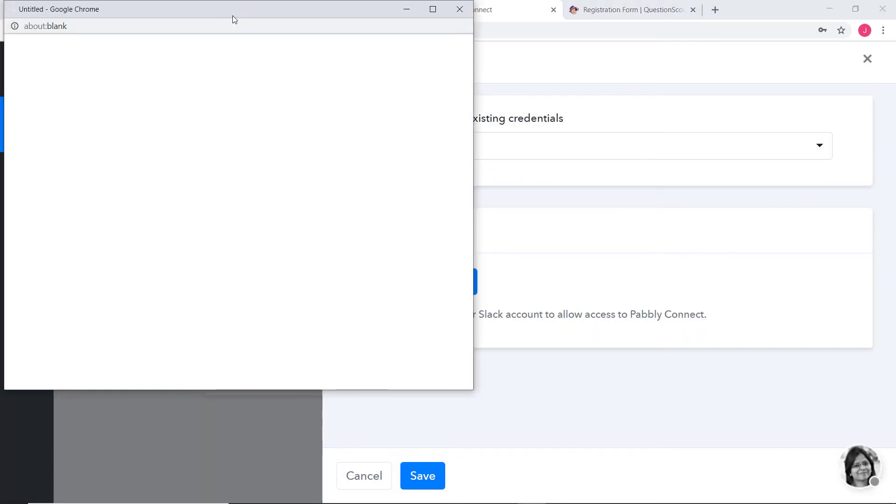
scroll(373, 213, "down", 5)
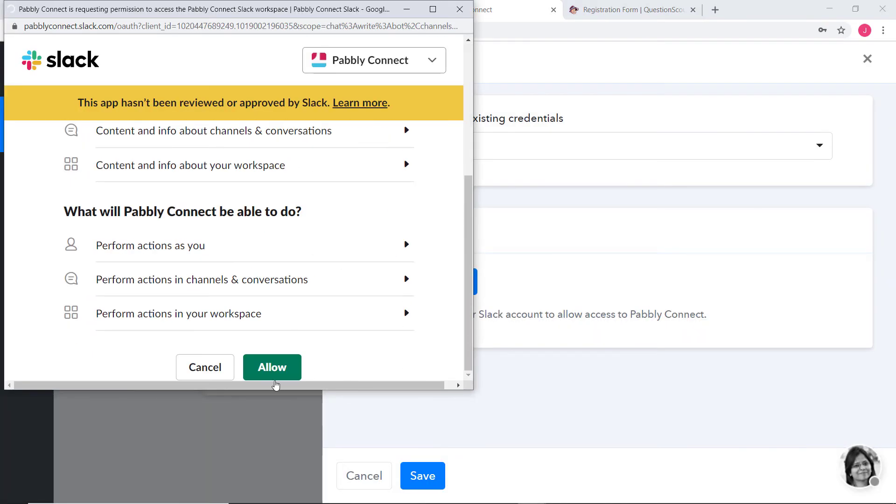
left_click(272, 367)
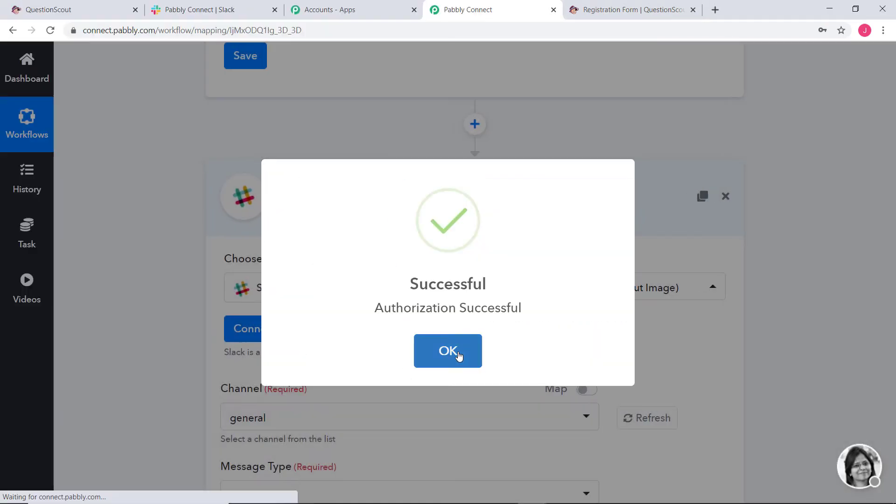
left_click(458, 354)
scroll(801, 303, "down", 8)
scroll(788, 282, "down", 2)
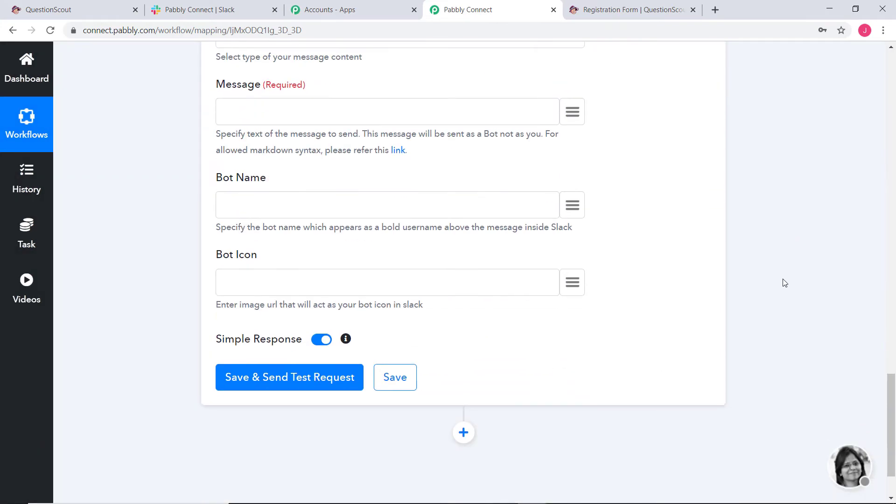
scroll(786, 283, "up", 5)
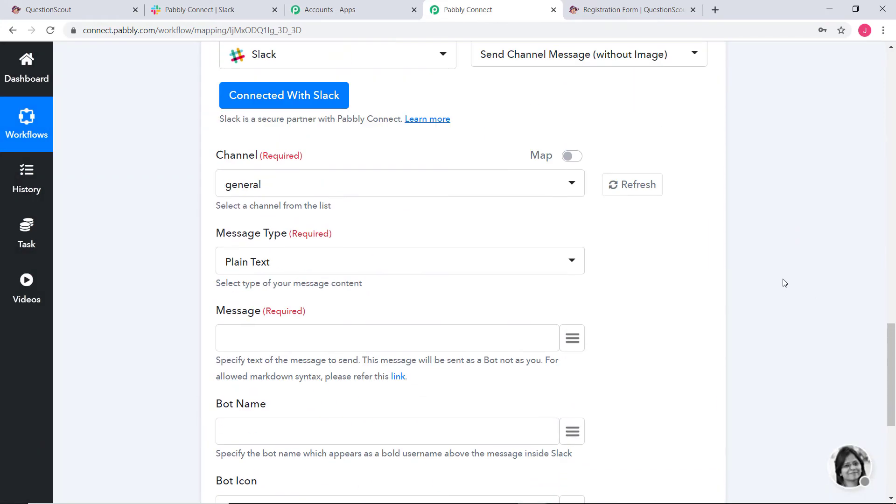
scroll(784, 283, "up", 5)
scroll(784, 282, "down", 5)
Create a new Slack channel named questionscout-to-slack.
left_click(233, 6)
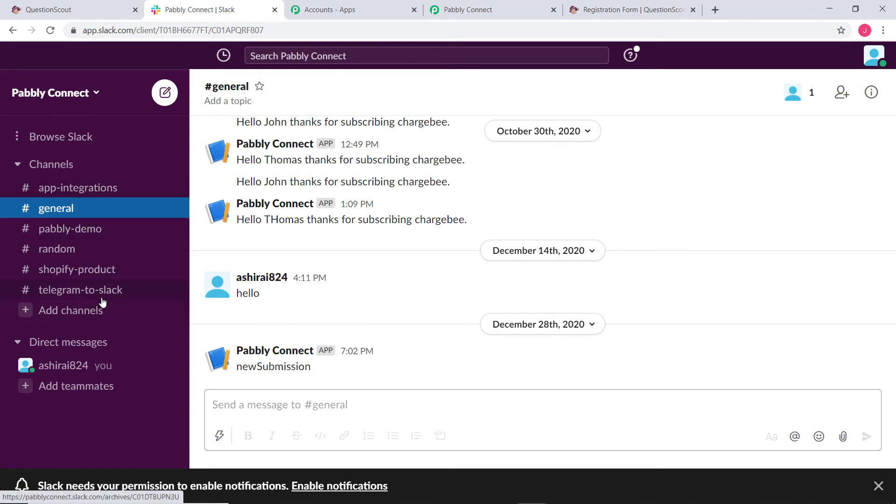
left_click(55, 310)
left_click(97, 336)
type("q")
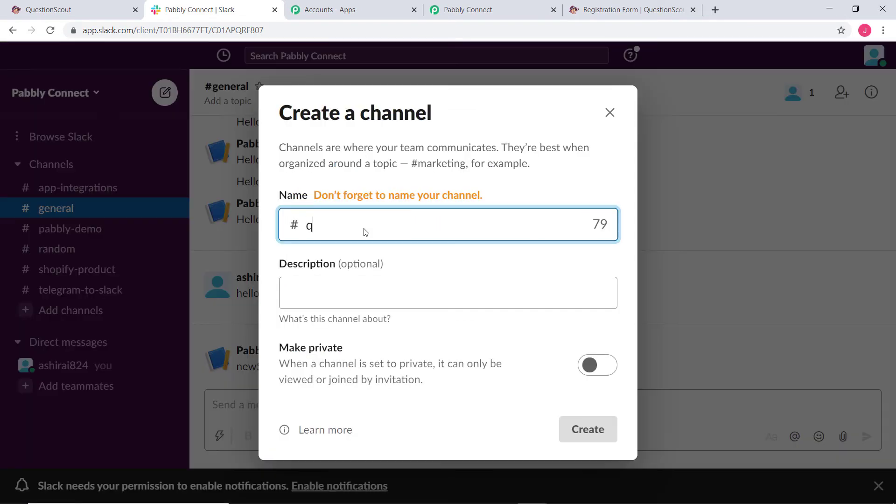
type("uestions")
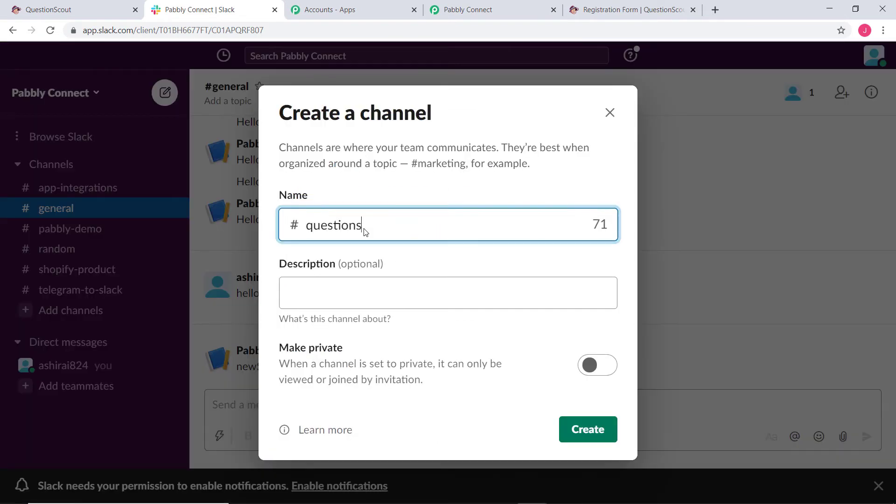
type("cout-to-slack")
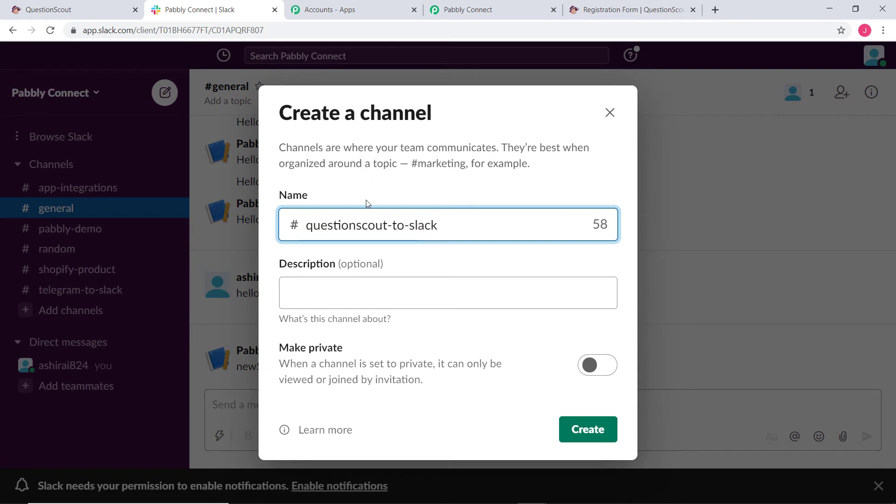
left_click(592, 428)
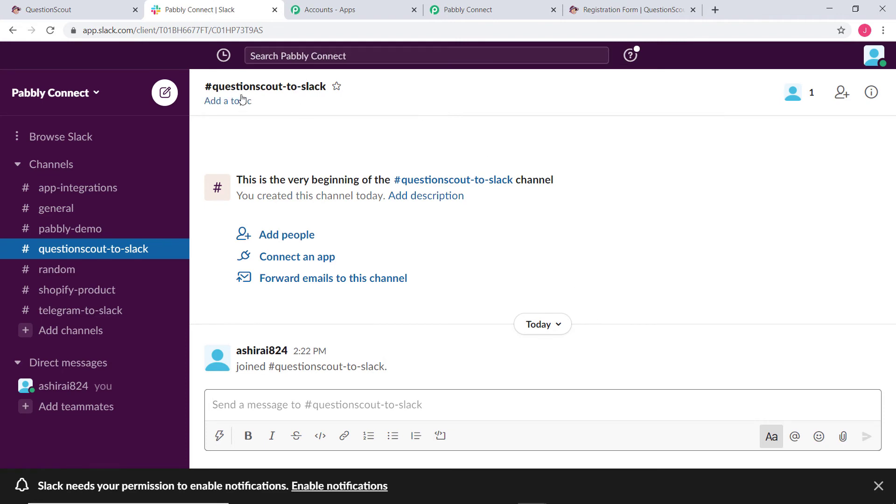
left_click(492, 10)
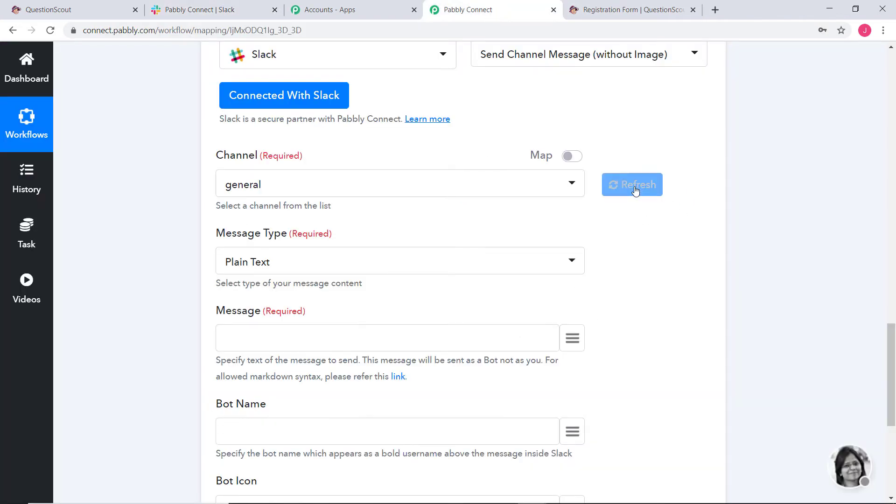
Set the Slack step's channel to questionscout-to-slack with Plain Text message type.
left_click(636, 186)
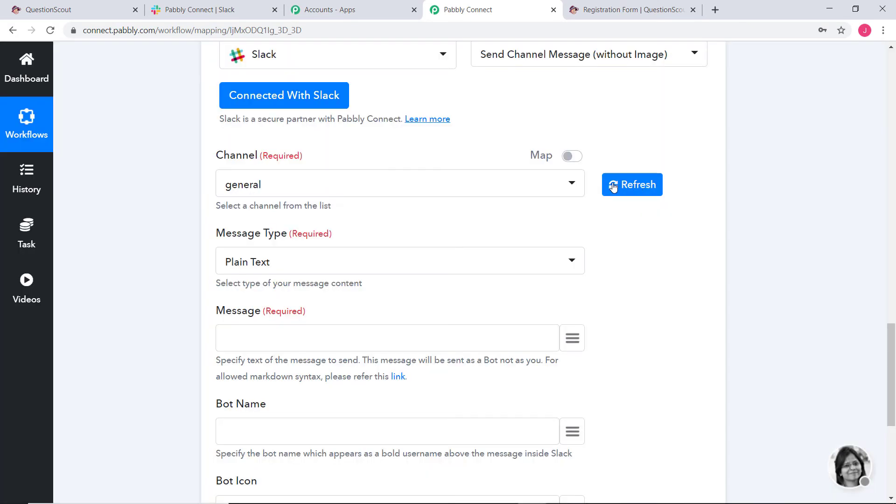
left_click(473, 184)
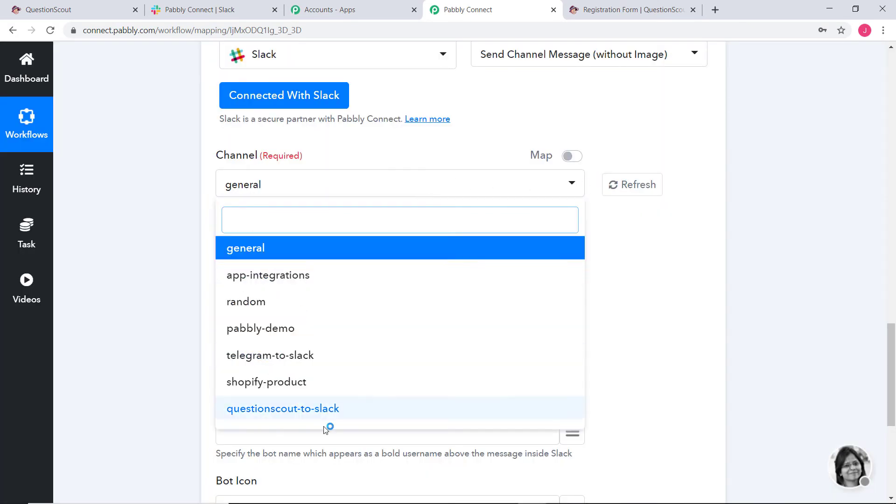
left_click(294, 415)
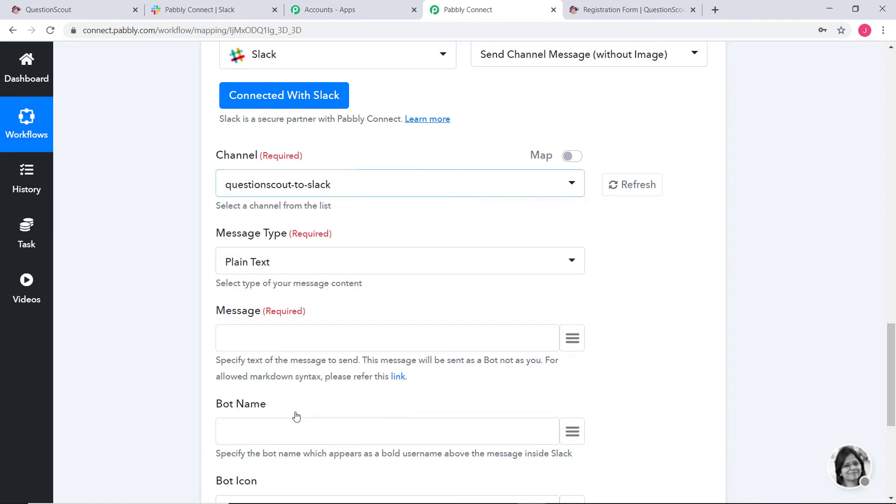
left_click(287, 262)
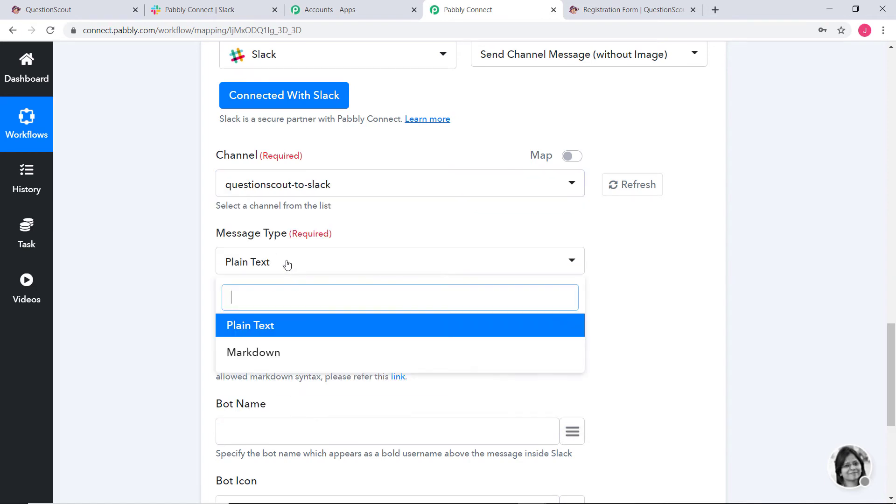
left_click(283, 324)
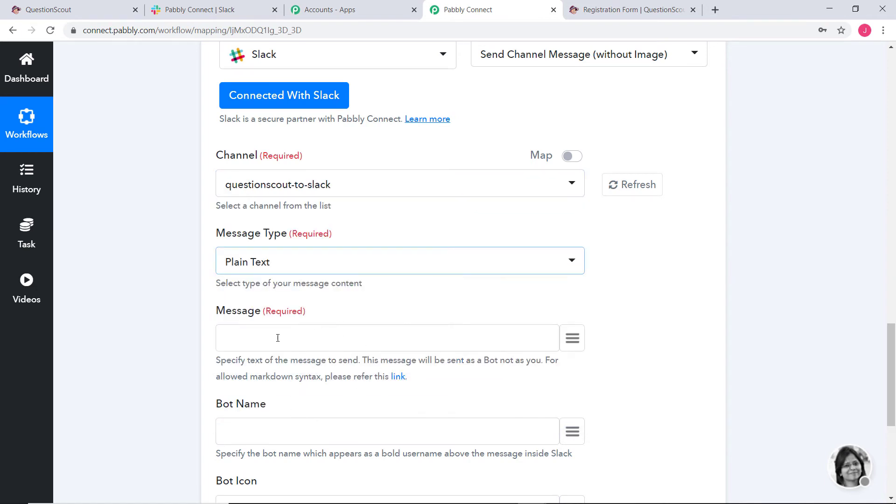
Start the message with 'A new form submission through QuestionScout' and the mapped first and last name.
left_click(252, 335)
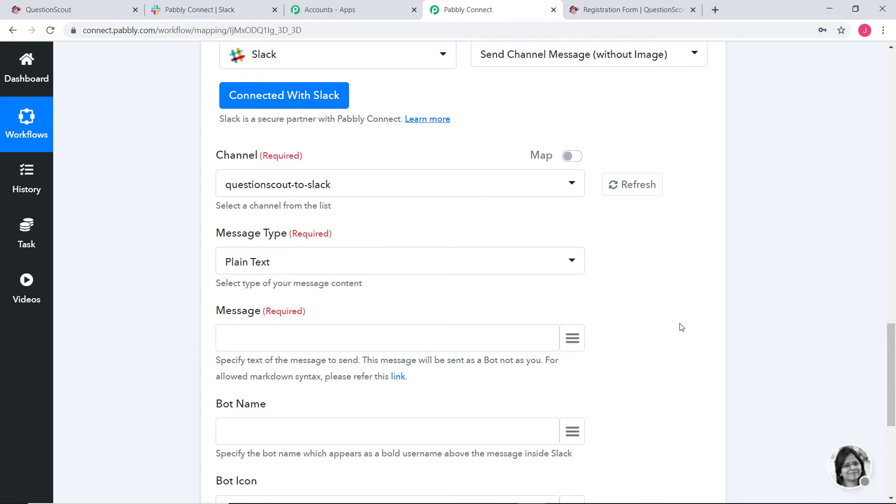
scroll(681, 327, "down", 5)
scroll(612, 294, "up", 2)
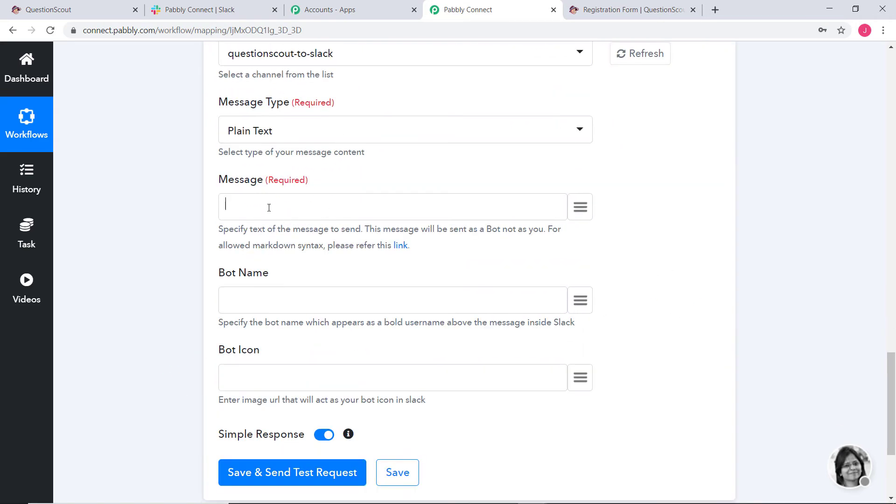
type("A new form submission through Que")
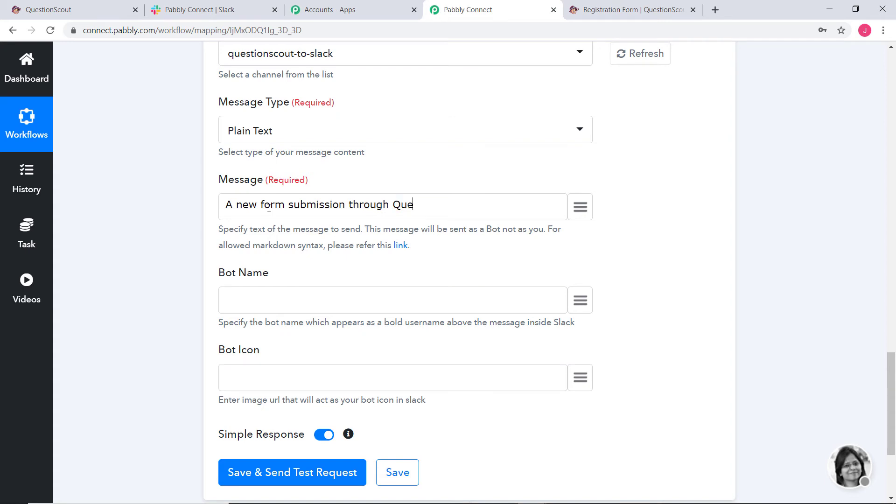
type("stionScout. Details:")
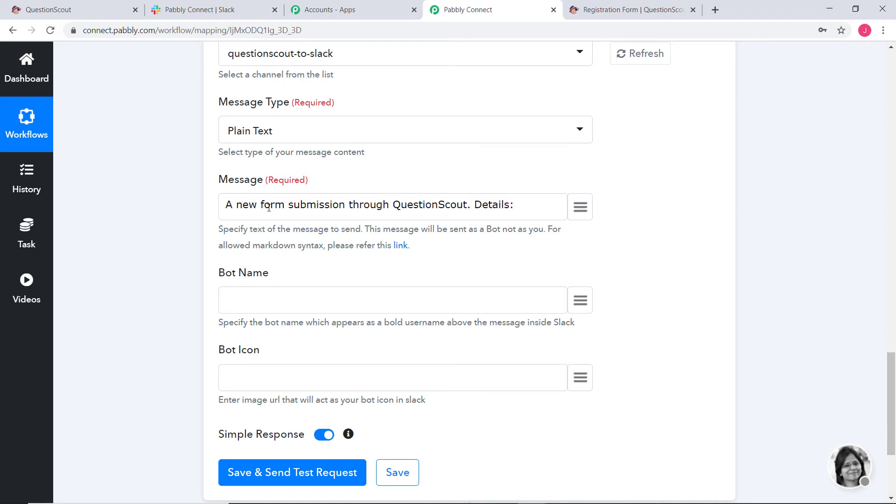
type("Name -")
left_click(581, 207)
type("fi")
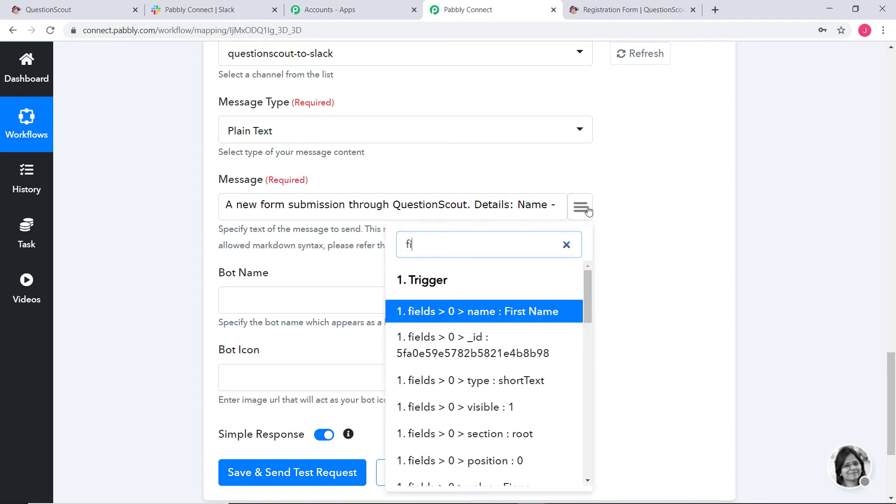
type("o")
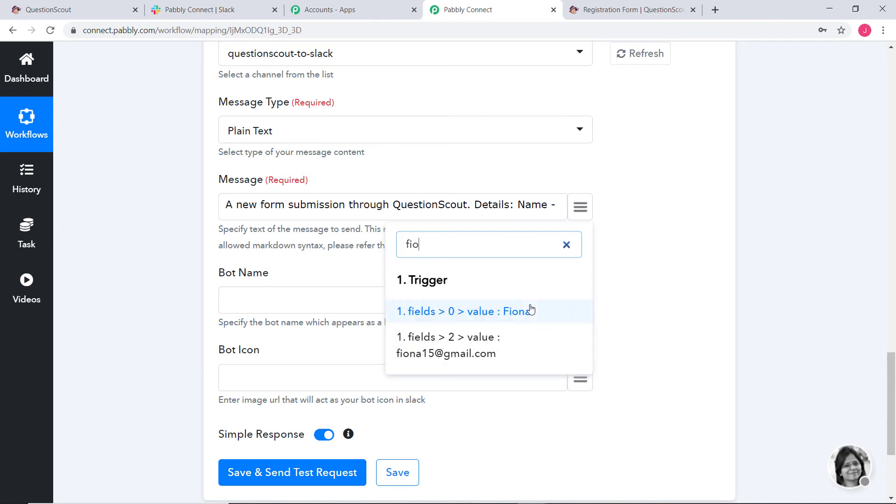
left_click(529, 313)
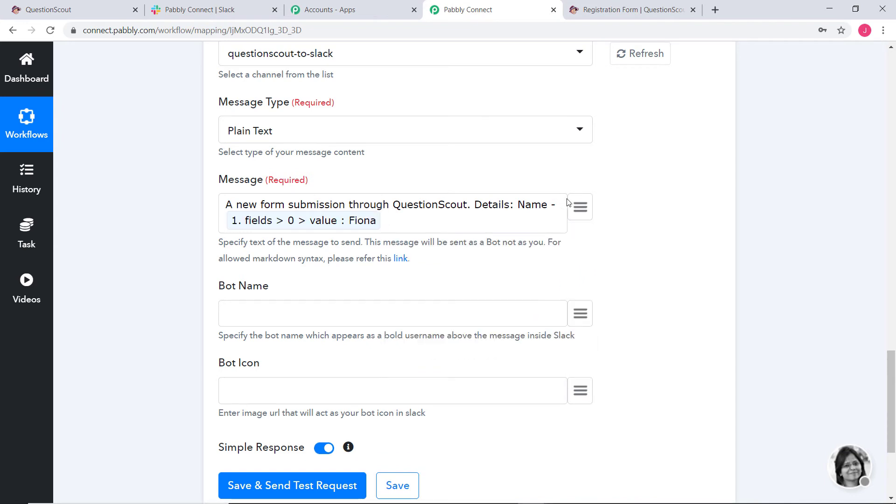
left_click(584, 210)
type("dsi")
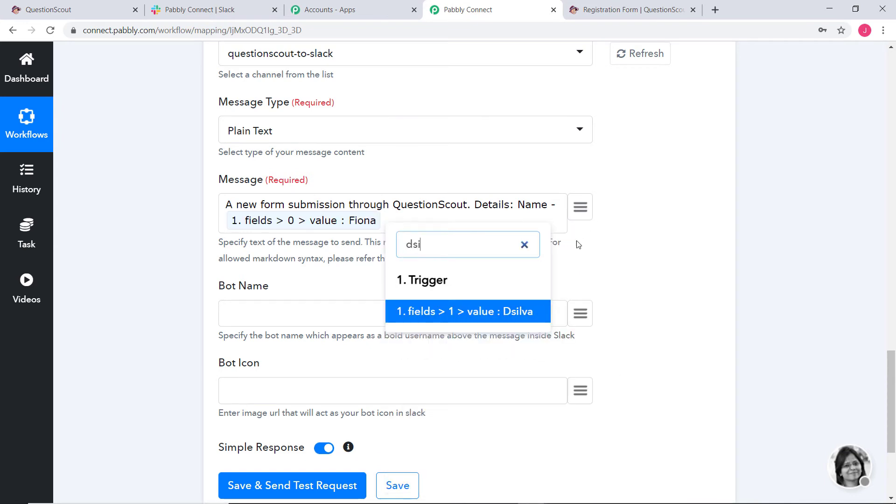
left_click(509, 316)
Append the mapped email and Python skills fields ending with a period, and begin the bot name Pabbly.
type(". fields > 1 > value : Dsilva .")
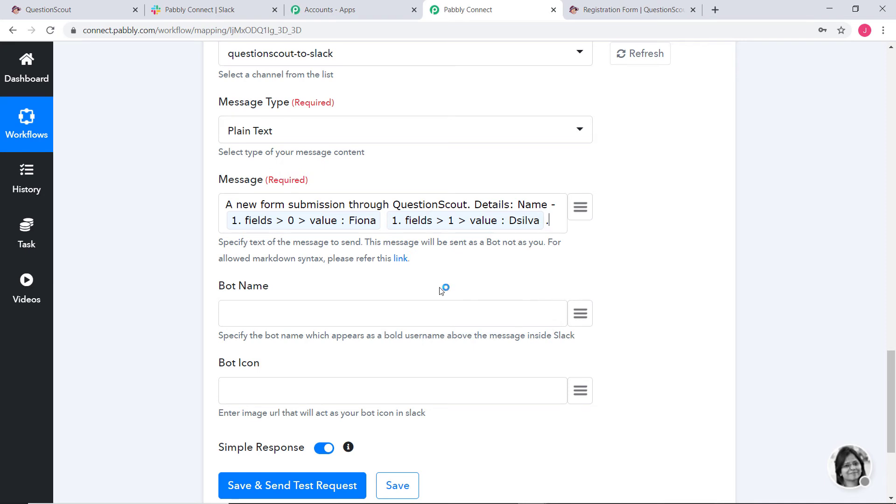
type(" Email -")
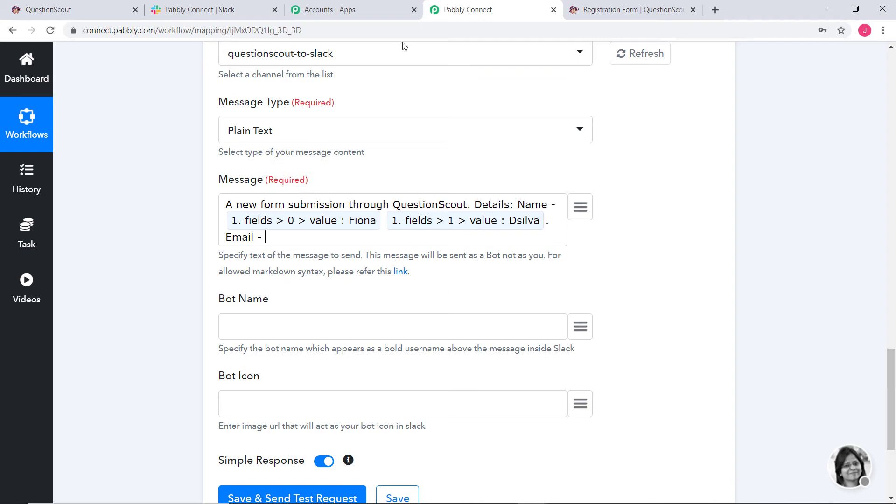
left_click(580, 210)
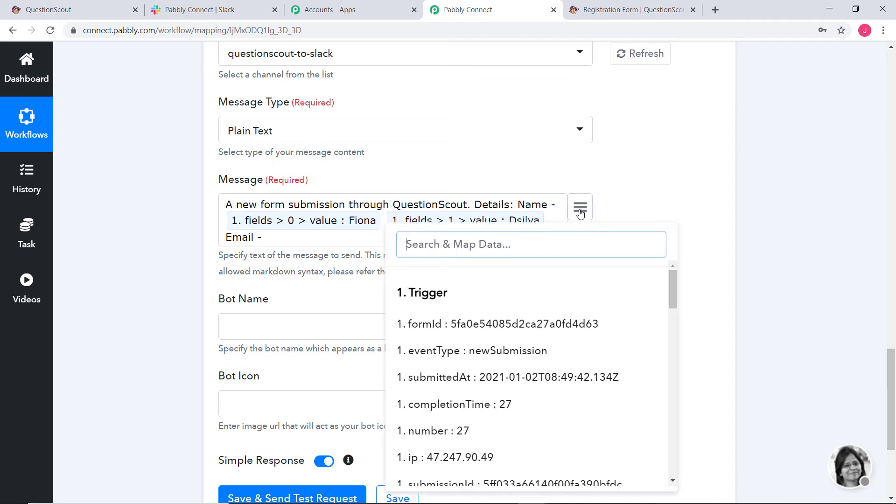
type("fio")
left_click(528, 344)
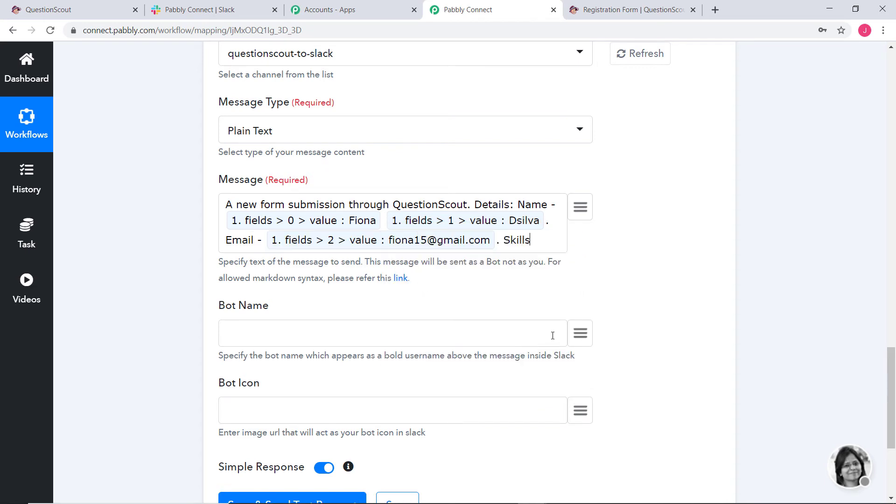
type("-")
left_click(580, 207)
type("pyt")
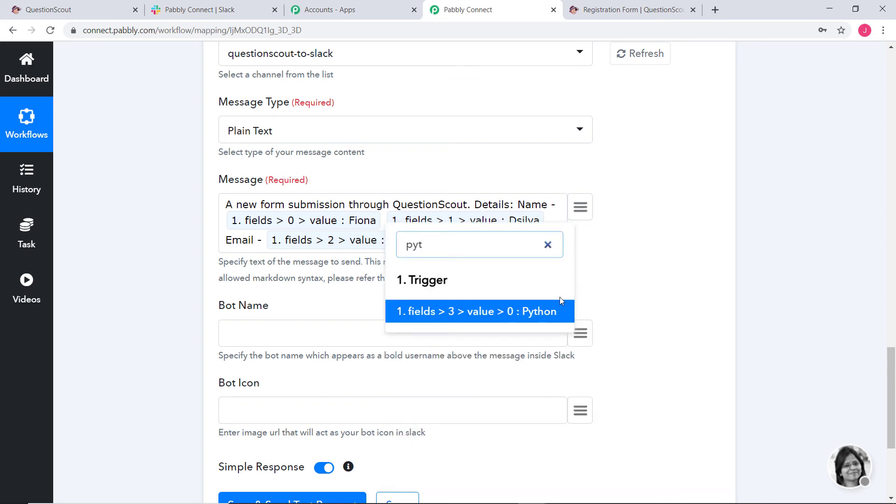
left_click(544, 310)
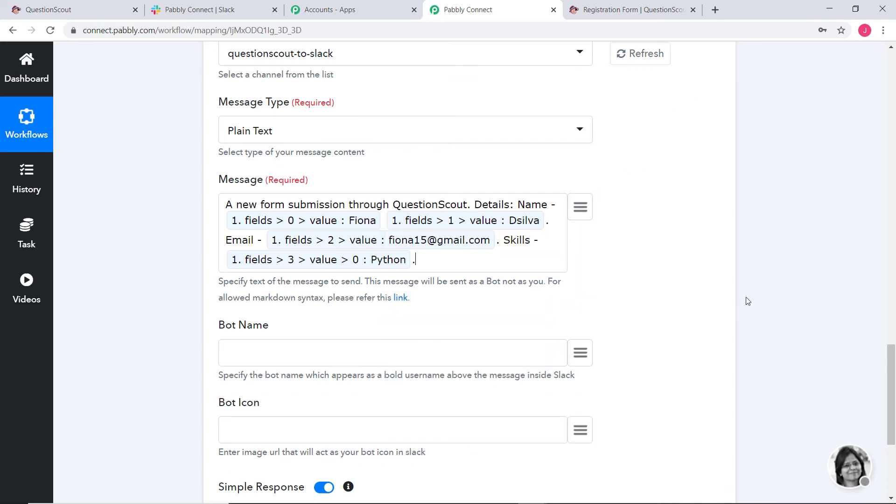
type(".")
scroll(483, 177, "down", 3)
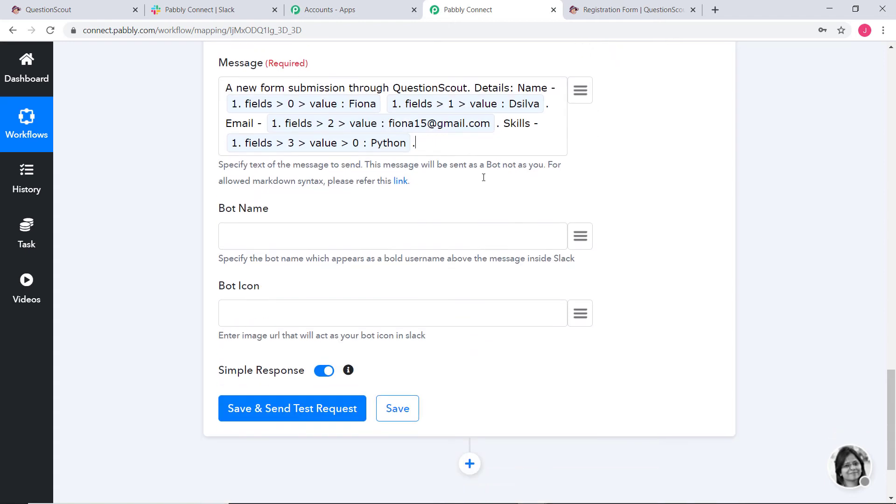
left_click(385, 231)
type("Pabbly")
Send a test request, save the Slack action, and acknowledge the success confirmation.
left_click(266, 409)
scroll(821, 303, "down", 10)
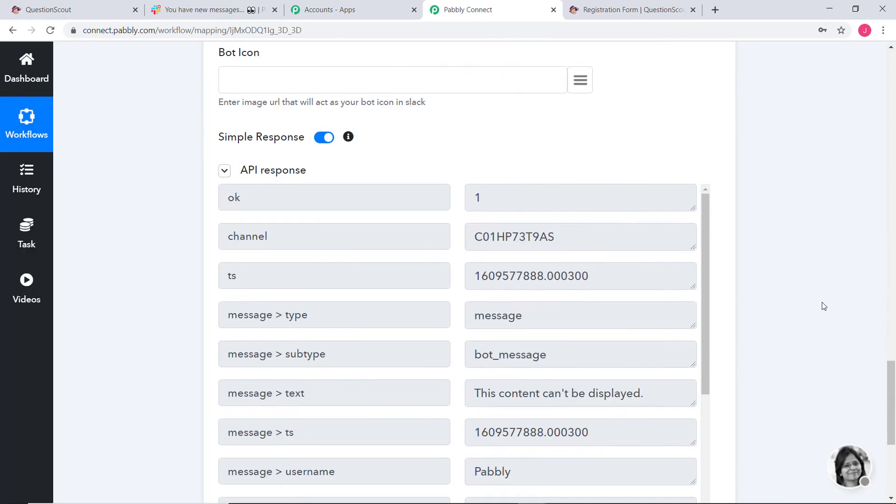
scroll(823, 304, "down", 3)
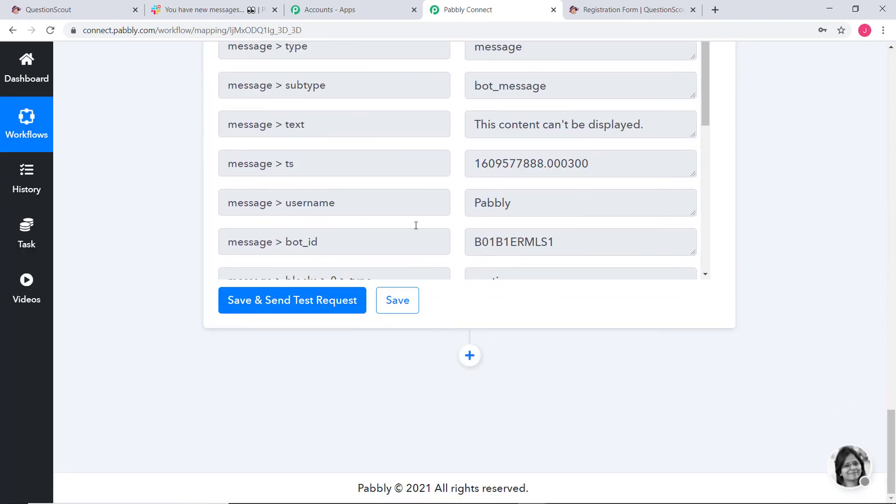
left_click(410, 300)
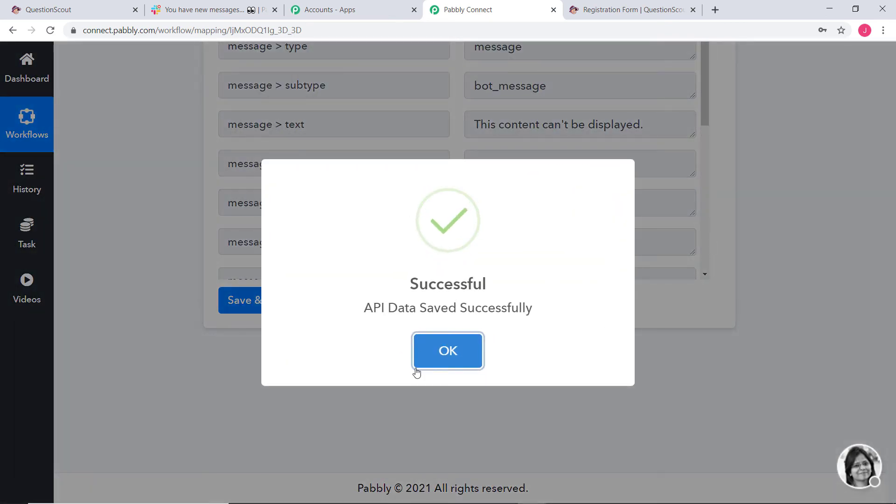
left_click(432, 368)
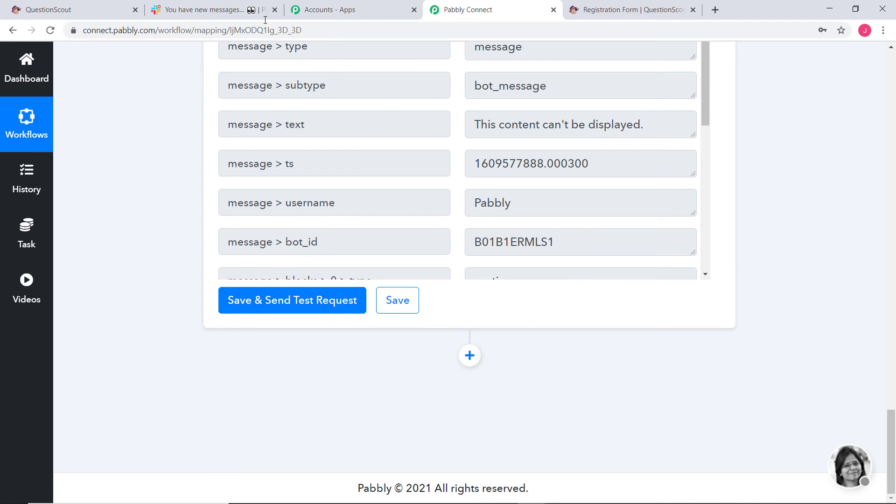
Check #questionscout-to-slack for Pabbly's test message showing name, email and Skills - Python.
left_click(183, 10)
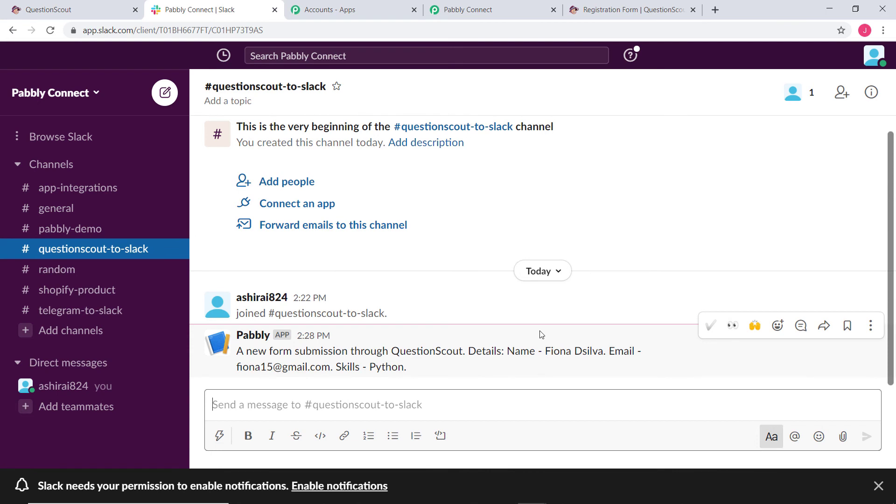
left_click(642, 12)
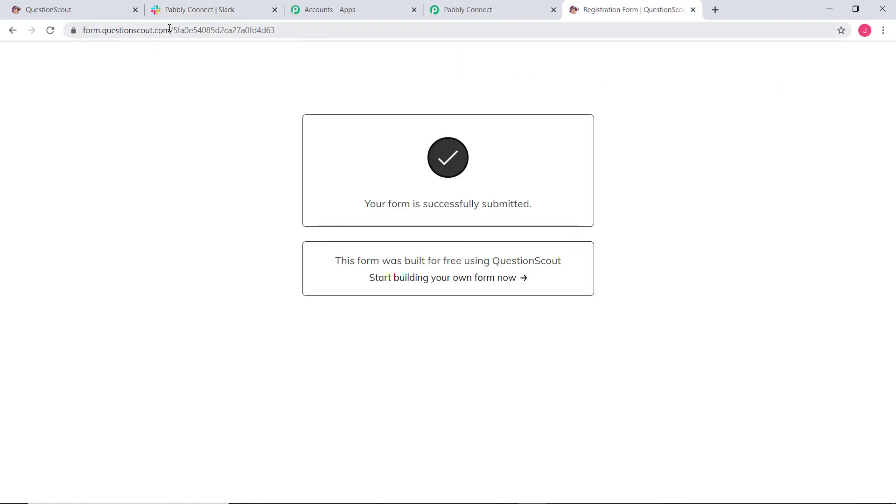
Reload the registration form and submit an entry with first name, last name, email and the .NET skill.
left_click_drag(175, 32, 306, 32)
key("BackSpace")
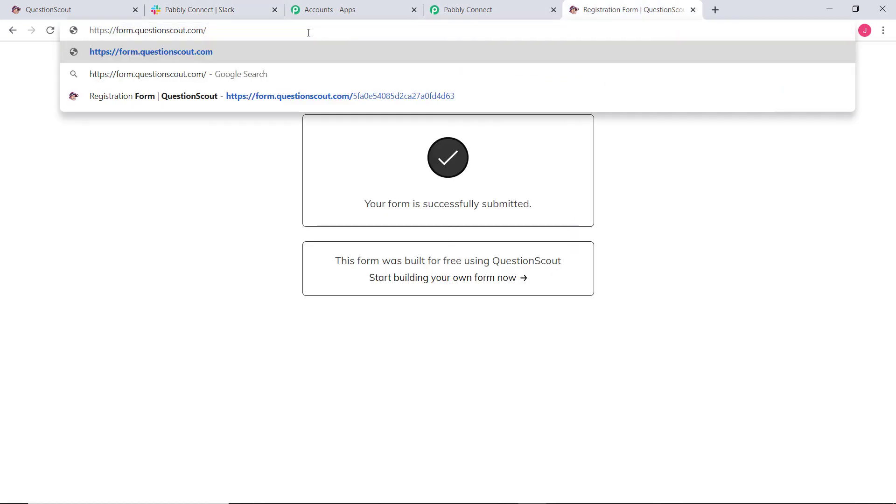
key("Return")
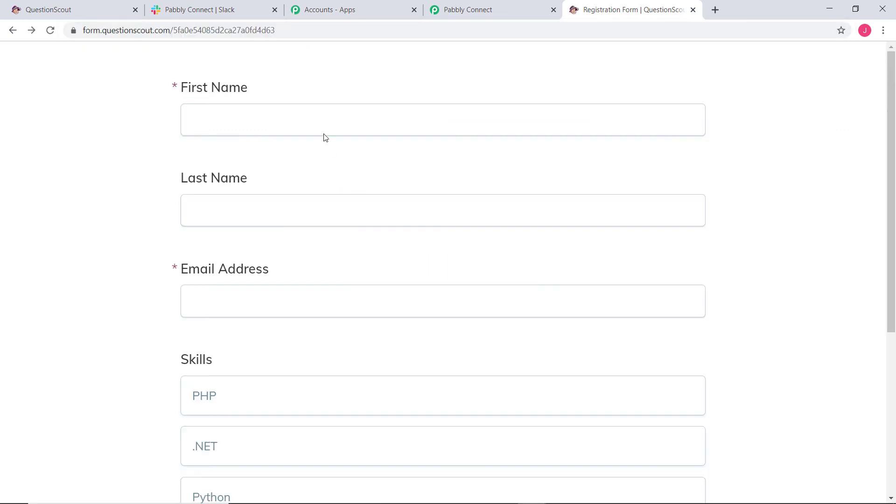
left_click(319, 128)
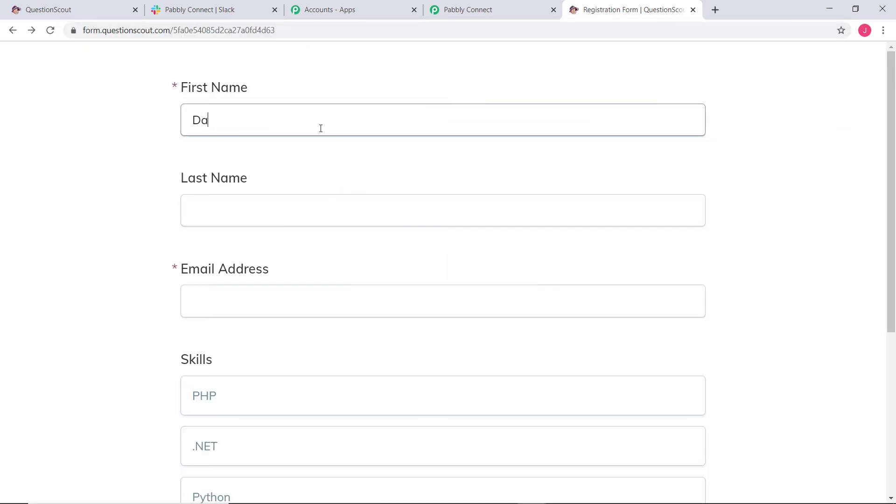
left_click(326, 209)
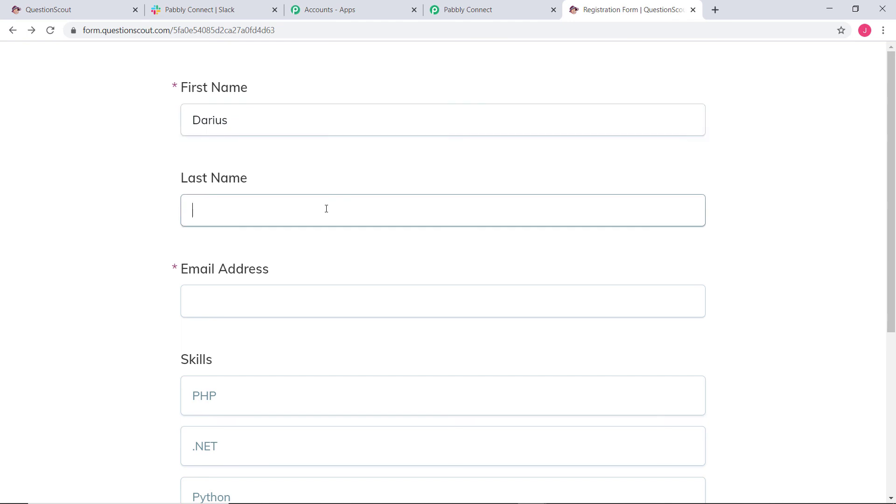
left_click(298, 298)
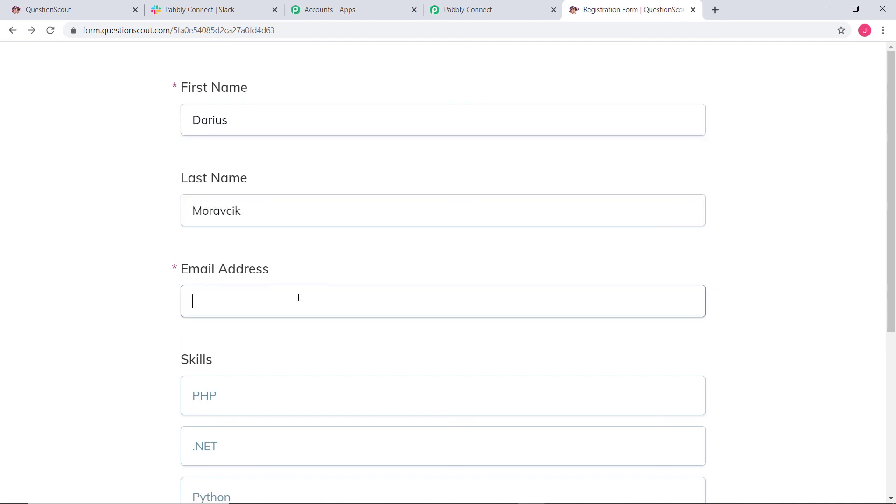
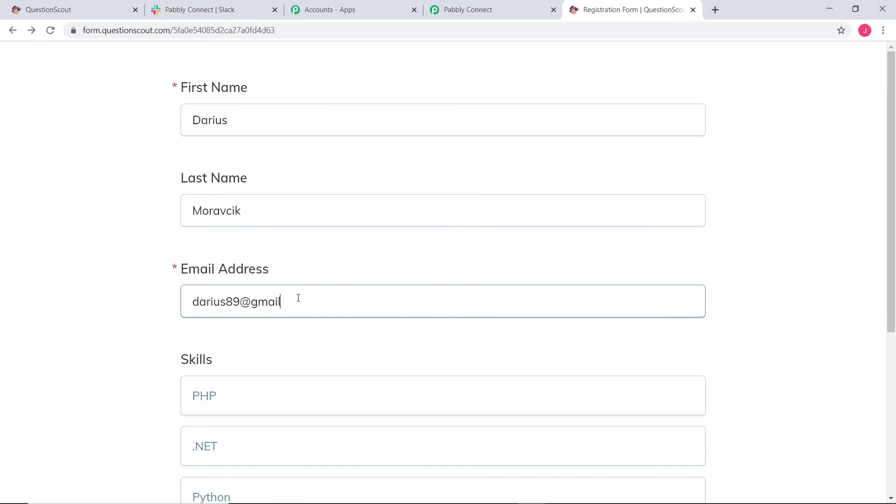
scroll(298, 299, "down", 5)
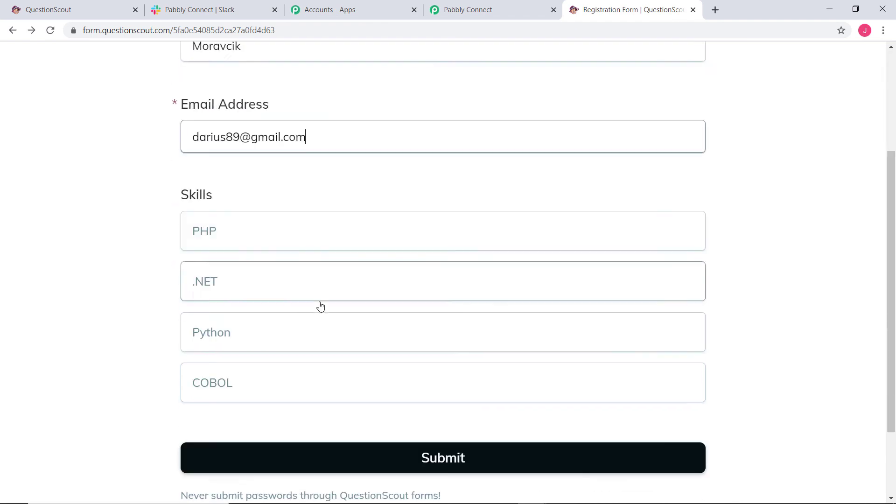
left_click(236, 213)
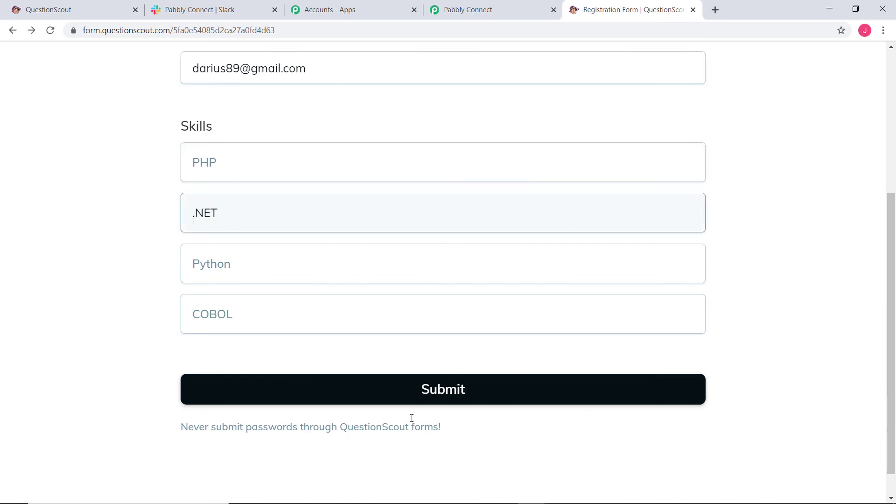
left_click(437, 384)
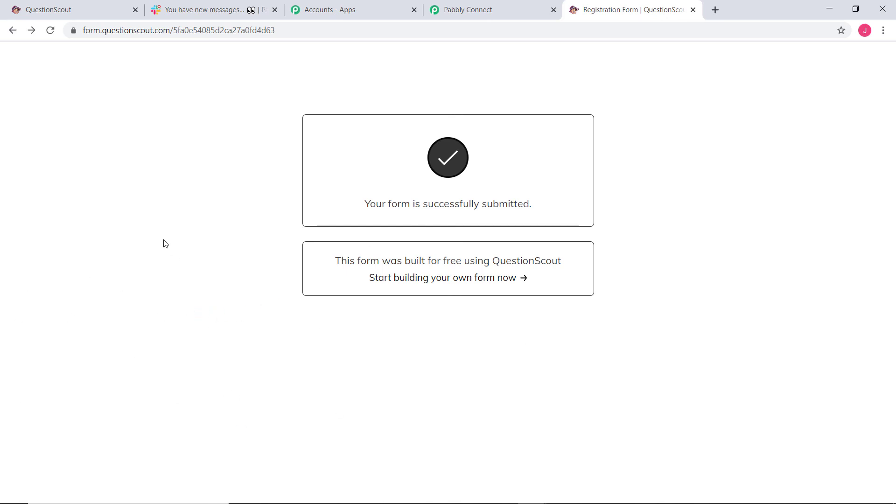
Confirm a second Pabbly message with Skills - .NET appears in #questionscout-to-slack.
left_click(204, 12)
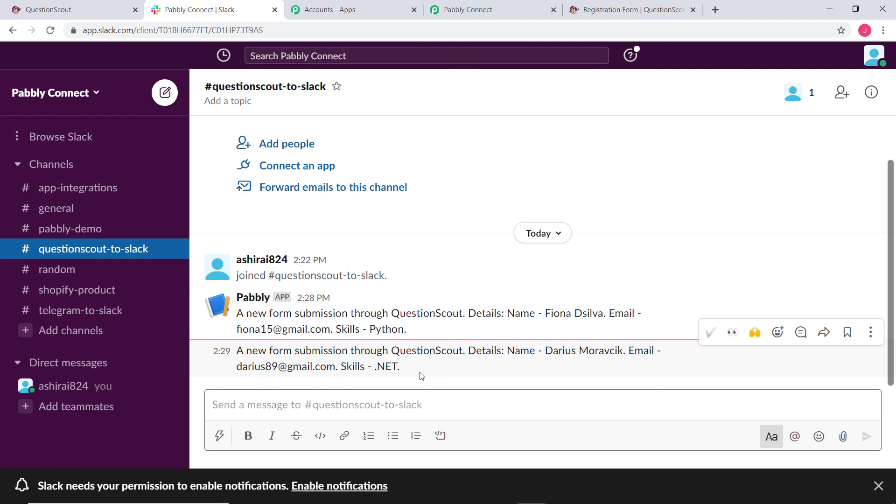
left_click(490, 14)
Scroll to the top of the workflow and collapse the QuestionScout trigger step.
scroll(742, 294, "up", 15)
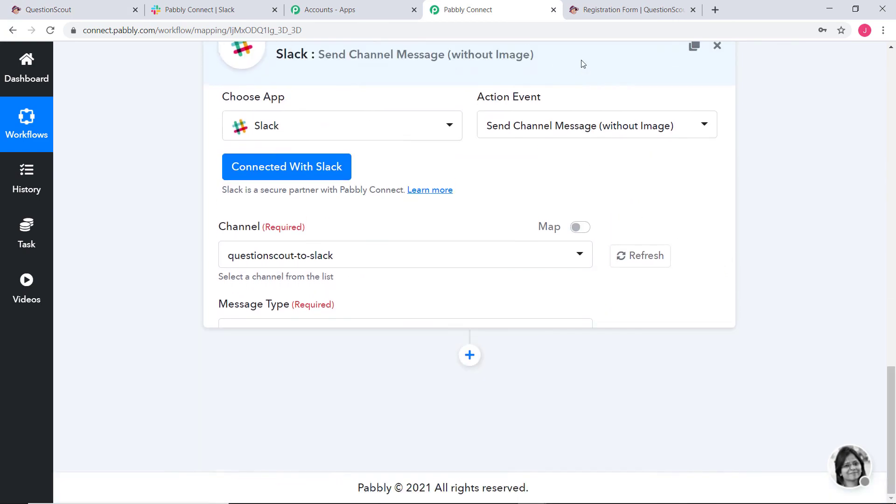
scroll(633, 146, "up", 20)
scroll(653, 144, "up", 1)
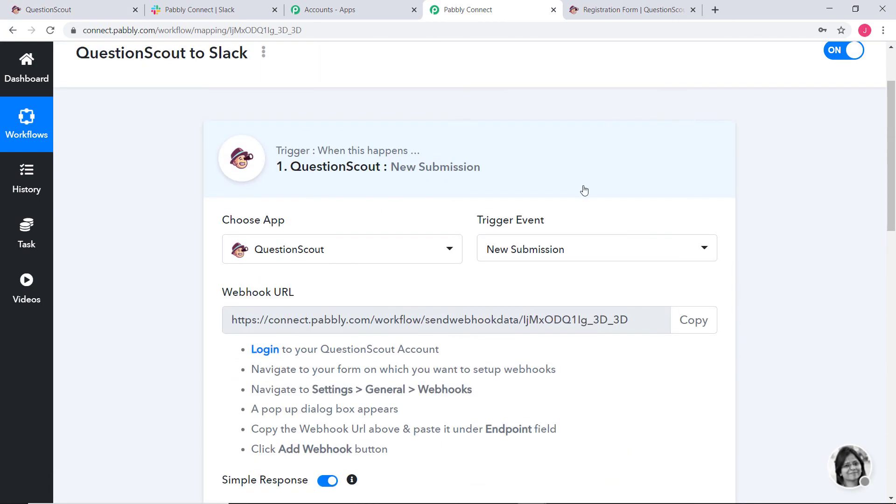
left_click(590, 174)
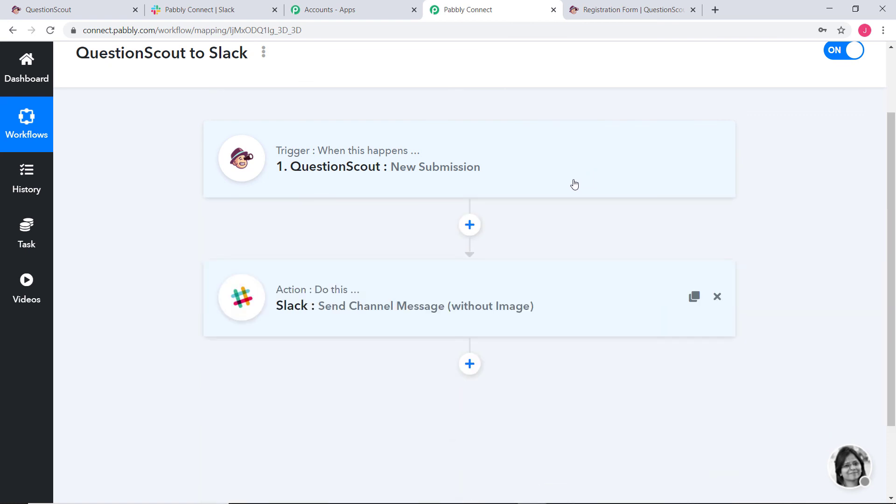